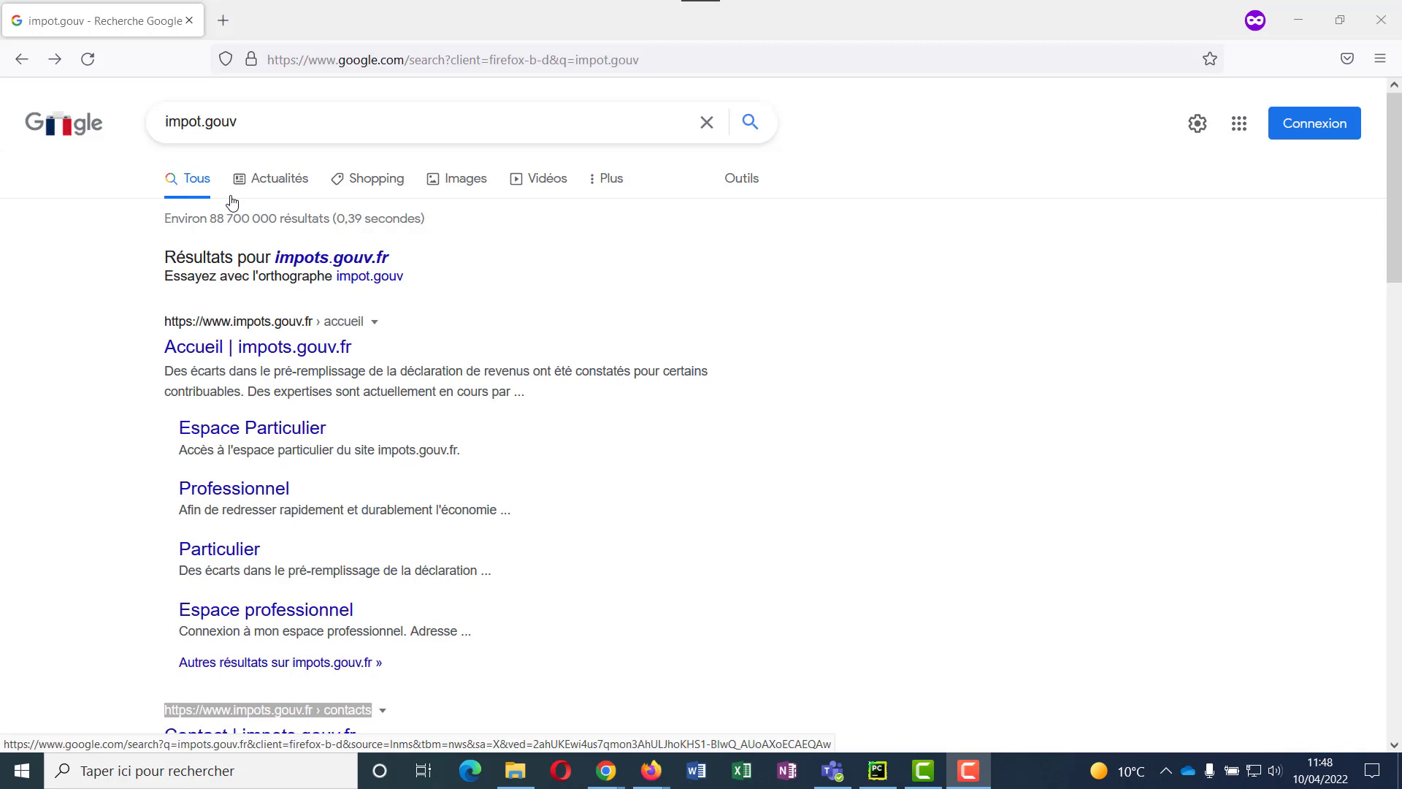
- Search Google for impot.gouv and open the impots.gouv.fr home page from the results
{"action": "left_click", "coordinate": [302, 122]}
{"action": "key", "text": "Return"}
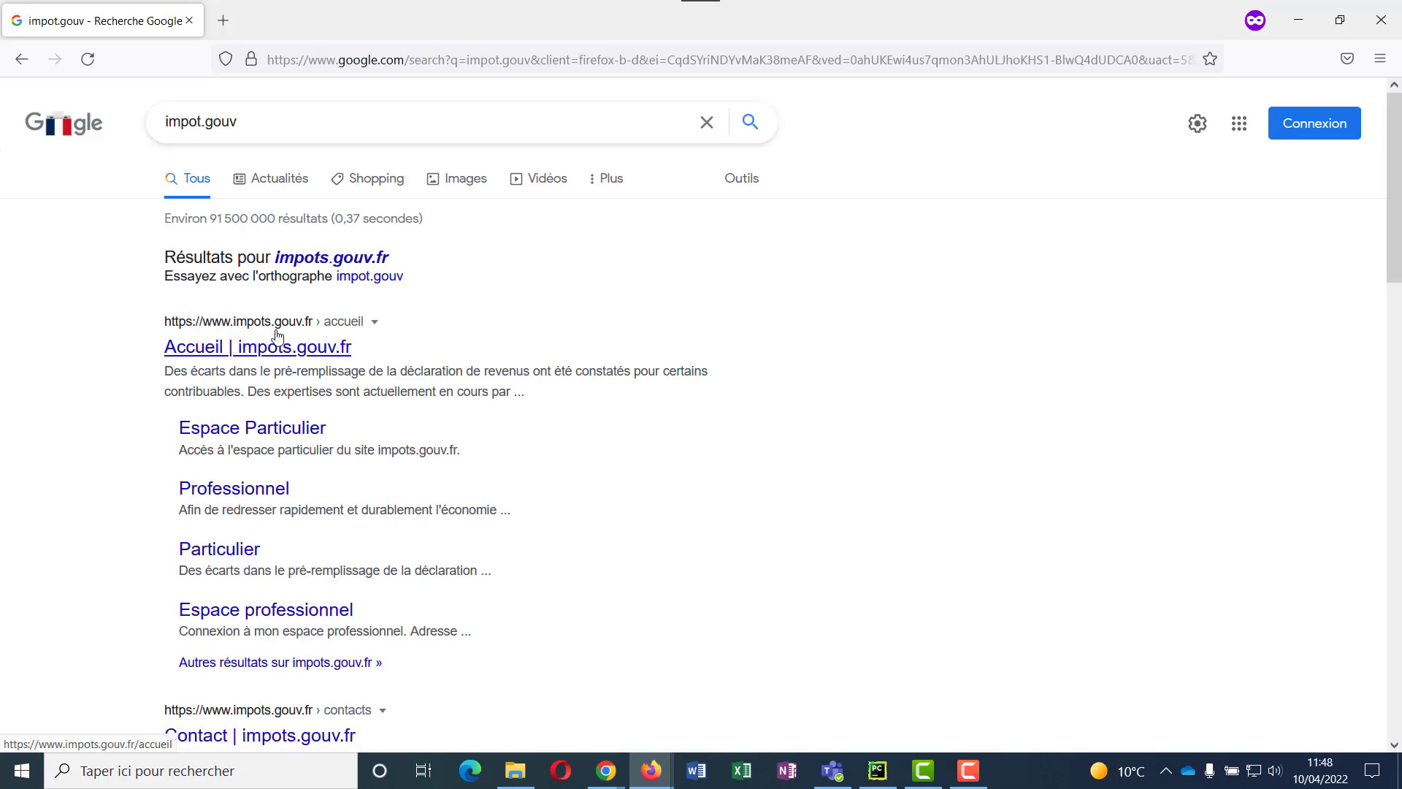
{"action": "left_click", "coordinate": [301, 356]}
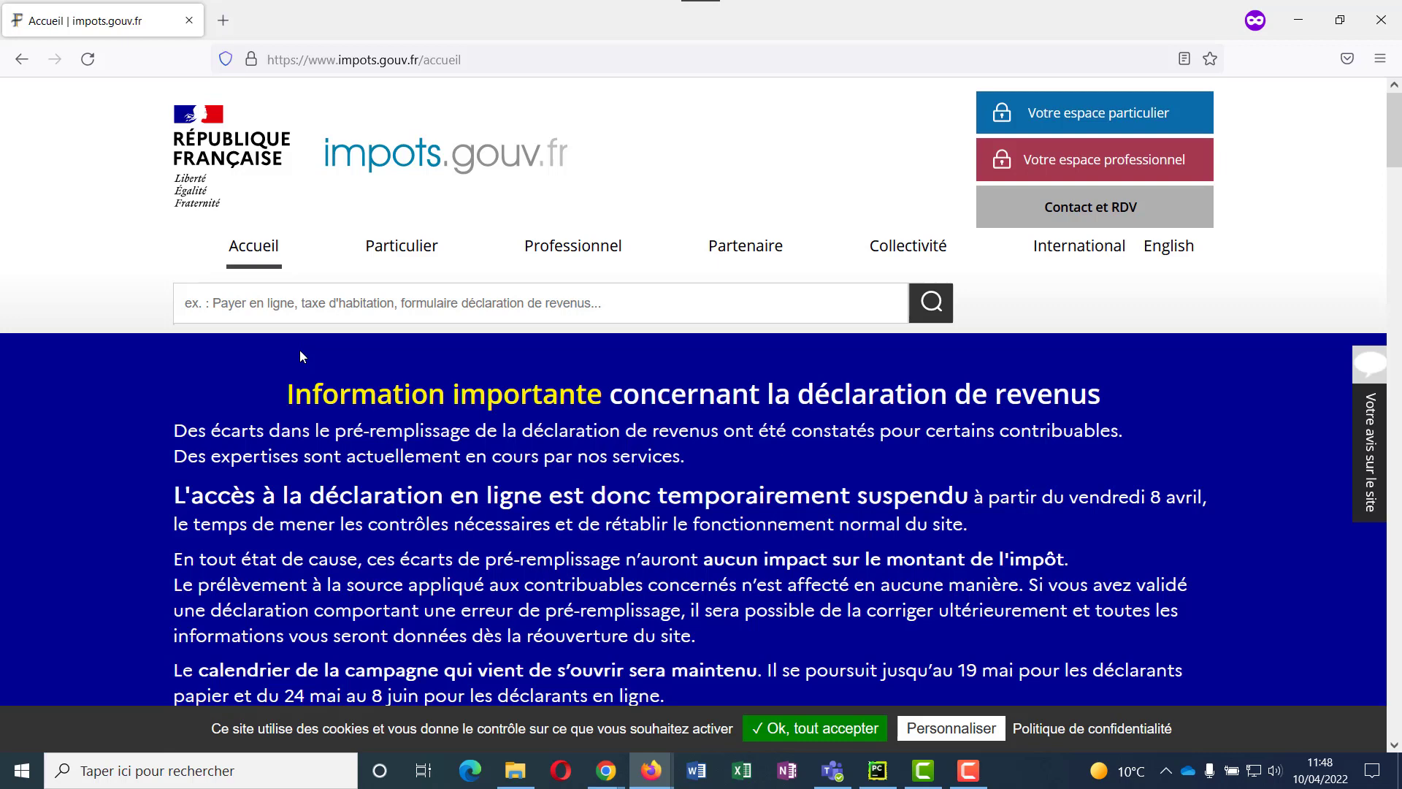
- Read the important notice about the income declaration on the home page, highlighting its title and key sentences
{"action": "left_click_drag", "start_coordinate": [301, 352], "coordinate": [561, 398]}
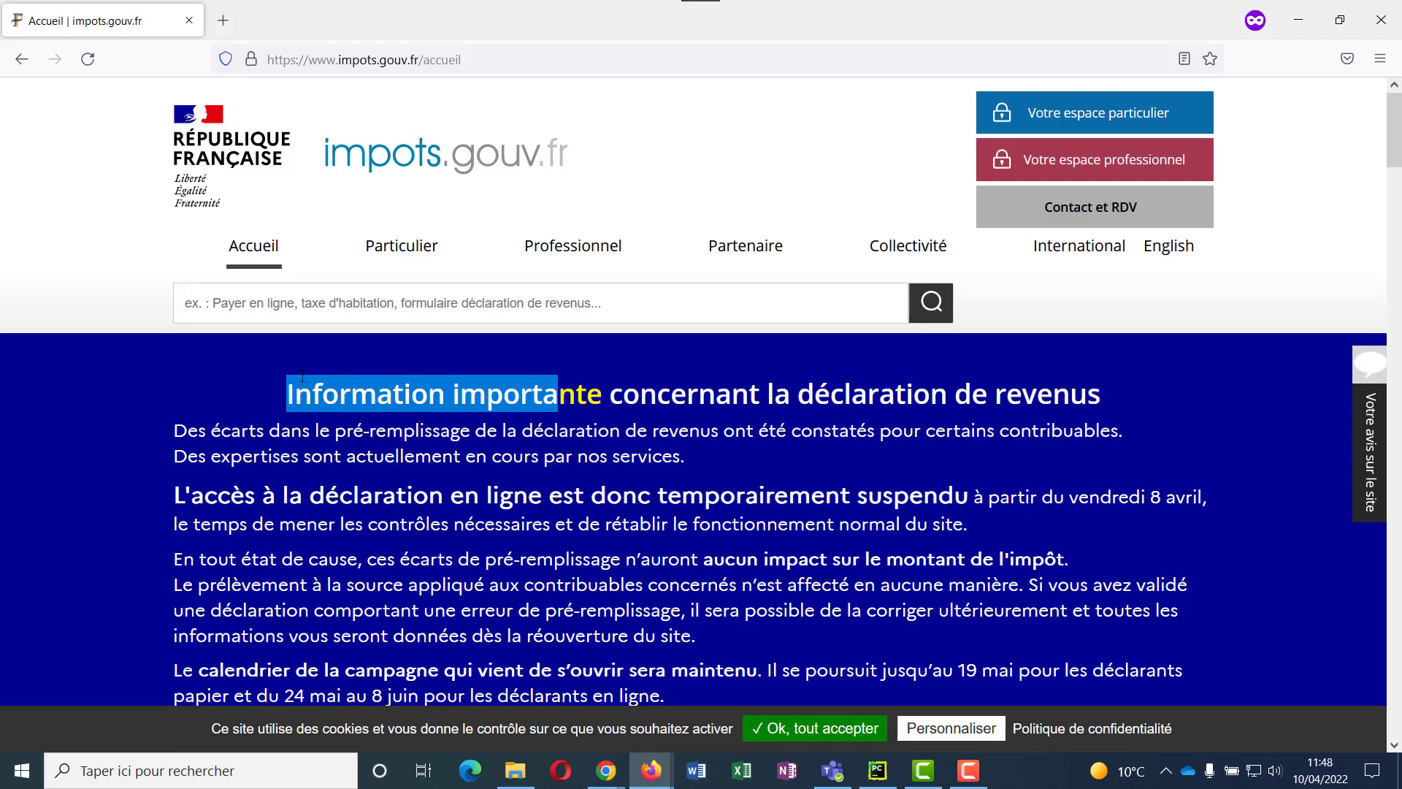
{"action": "left_click", "coordinate": [299, 400]}
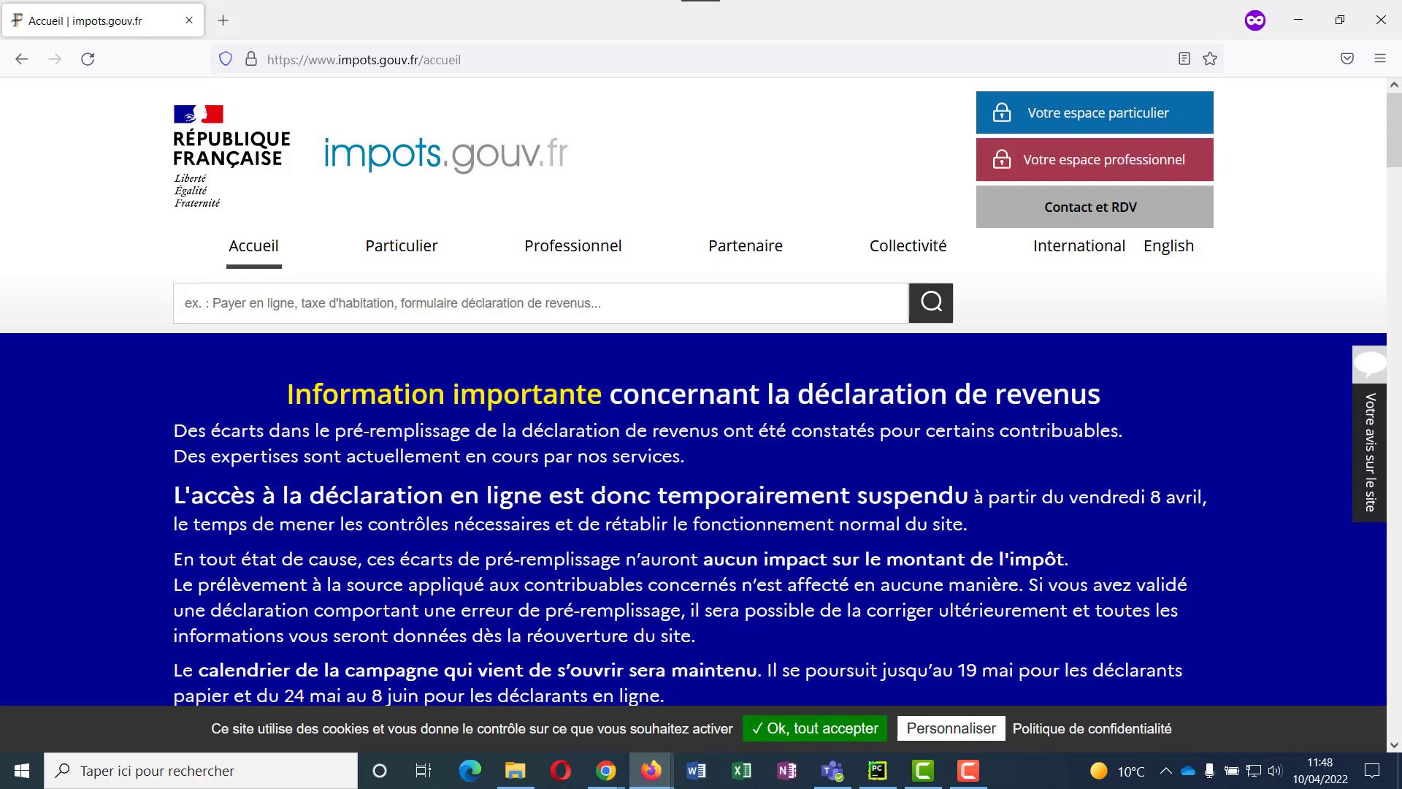
{"action": "left_click_drag", "start_coordinate": [954, 496], "coordinate": [788, 497]}
{"action": "left_click_drag", "start_coordinate": [1200, 497], "coordinate": [173, 496]}
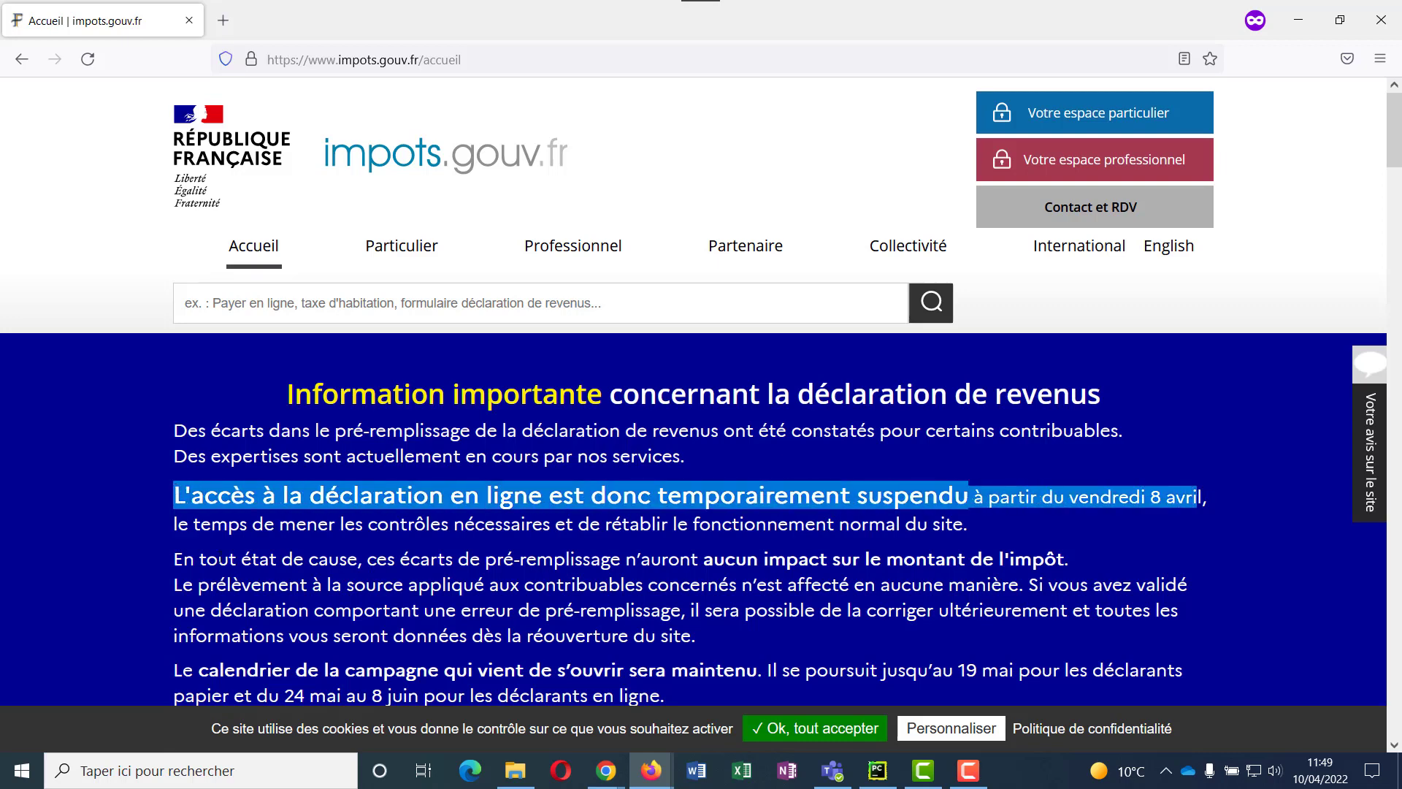
{"action": "left_click_drag", "start_coordinate": [177, 559], "coordinate": [1068, 560]}
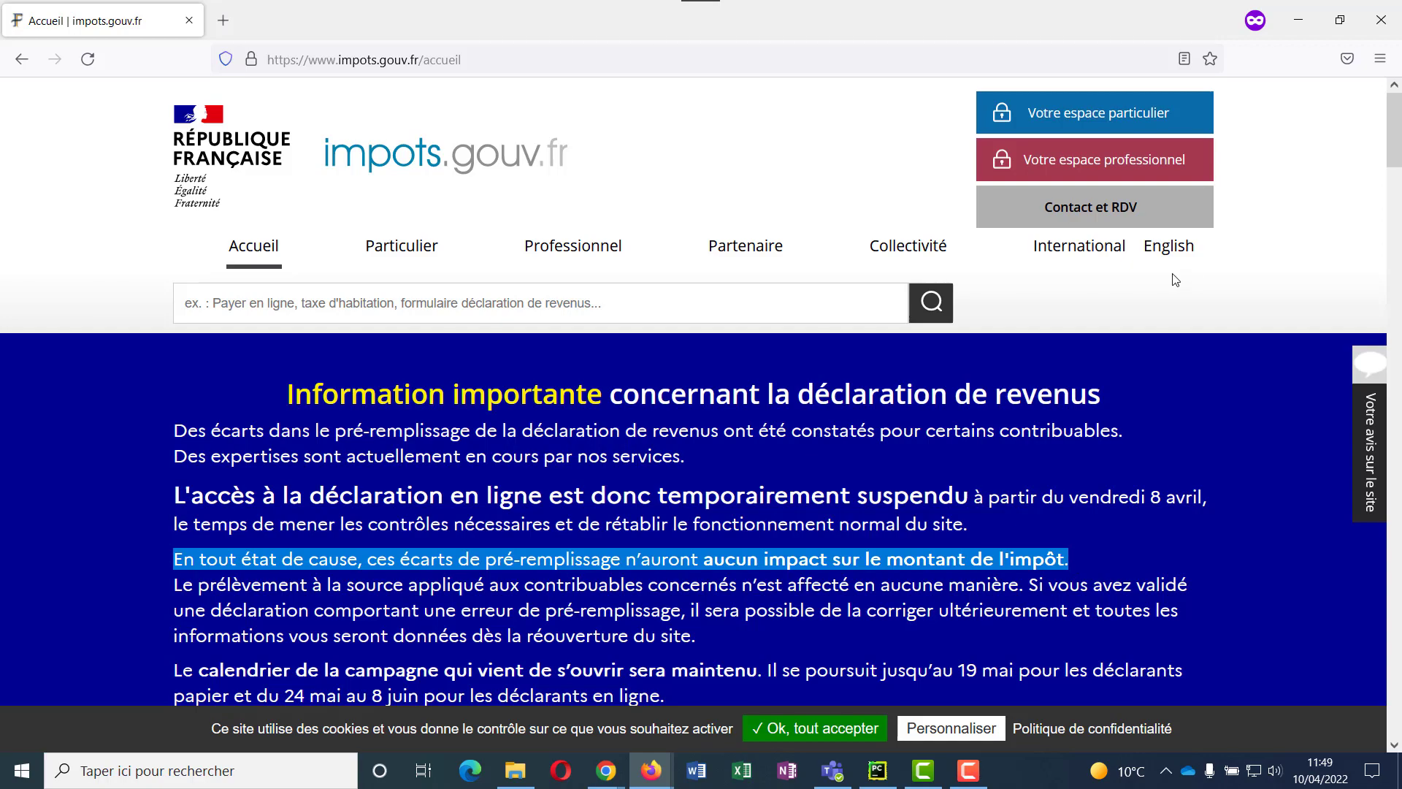
{"action": "scroll", "coordinate": [1046, 512], "scroll_direction": "down", "scroll_amount": 5}
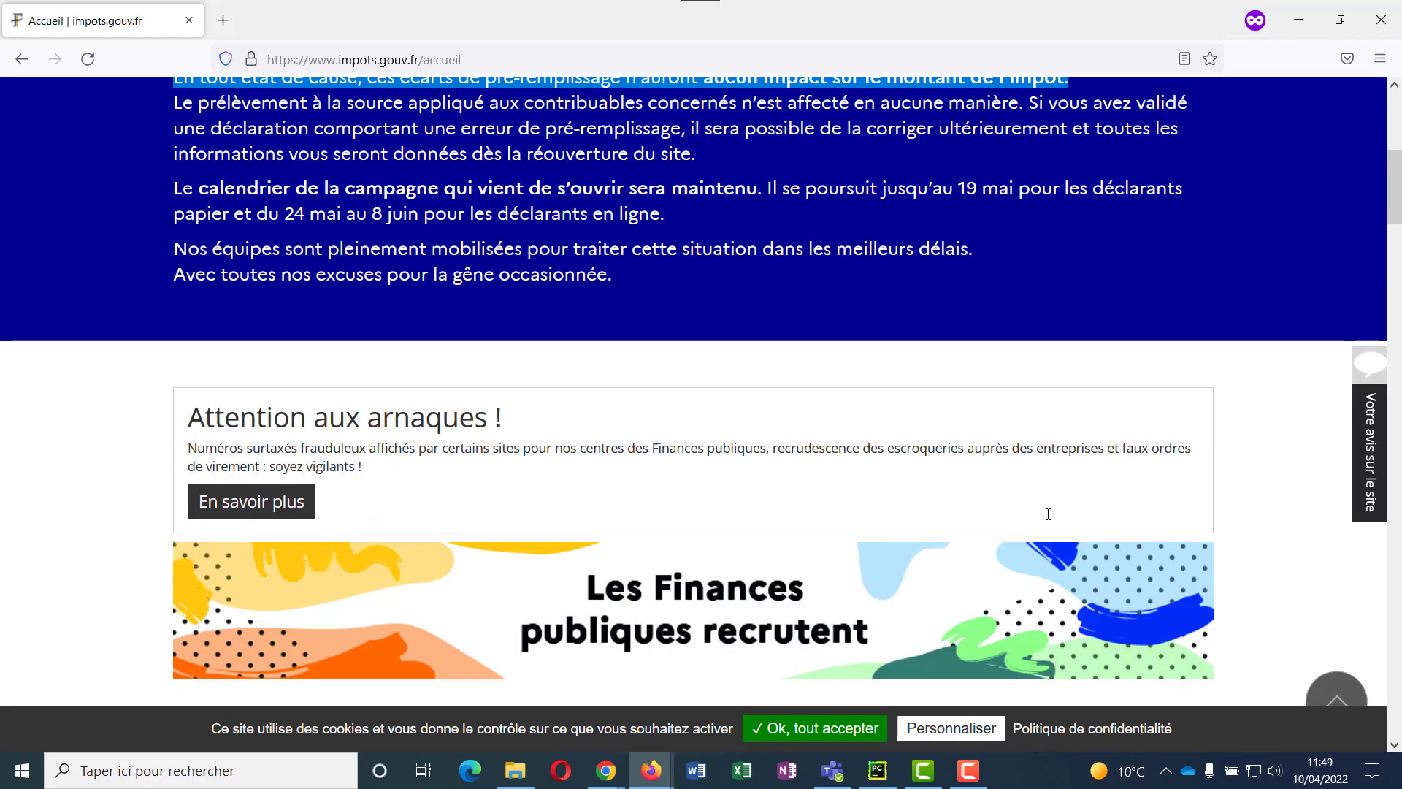
{"action": "scroll", "coordinate": [1048, 519], "scroll_direction": "up", "scroll_amount": 5}
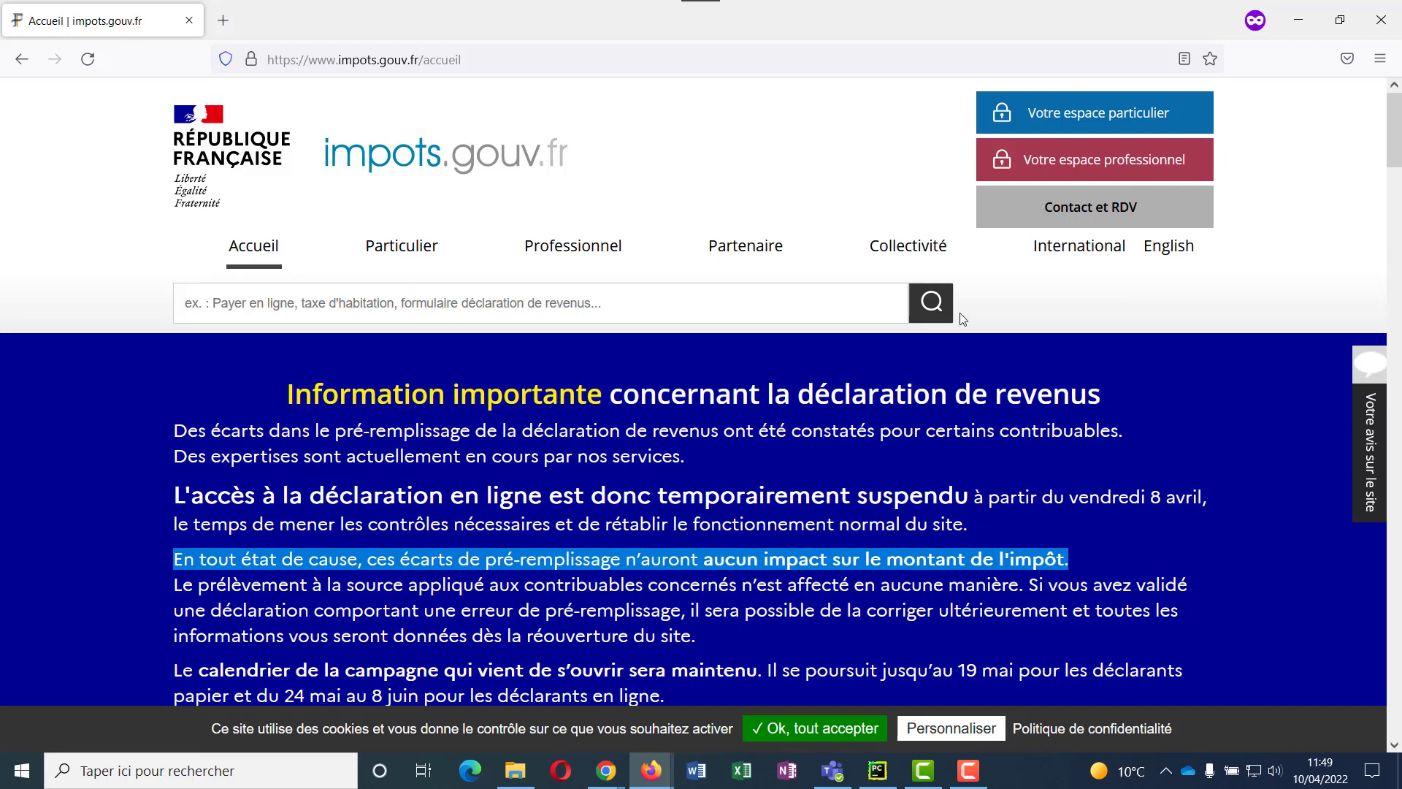
- Open the sign-in page of the individual taxpayer space and expand the help on where to find the tax number
{"action": "left_click", "coordinate": [1107, 124]}
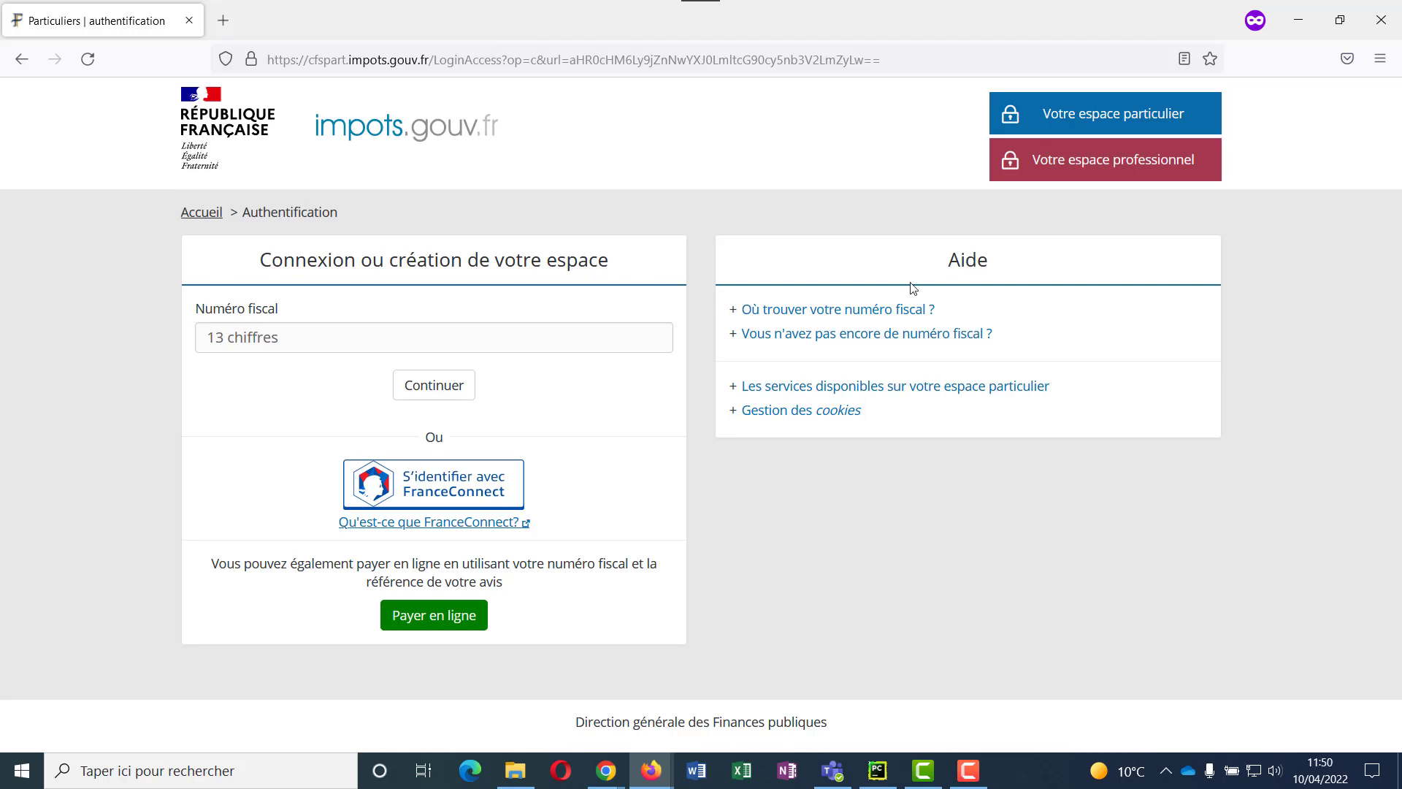
{"action": "left_click", "coordinate": [875, 313]}
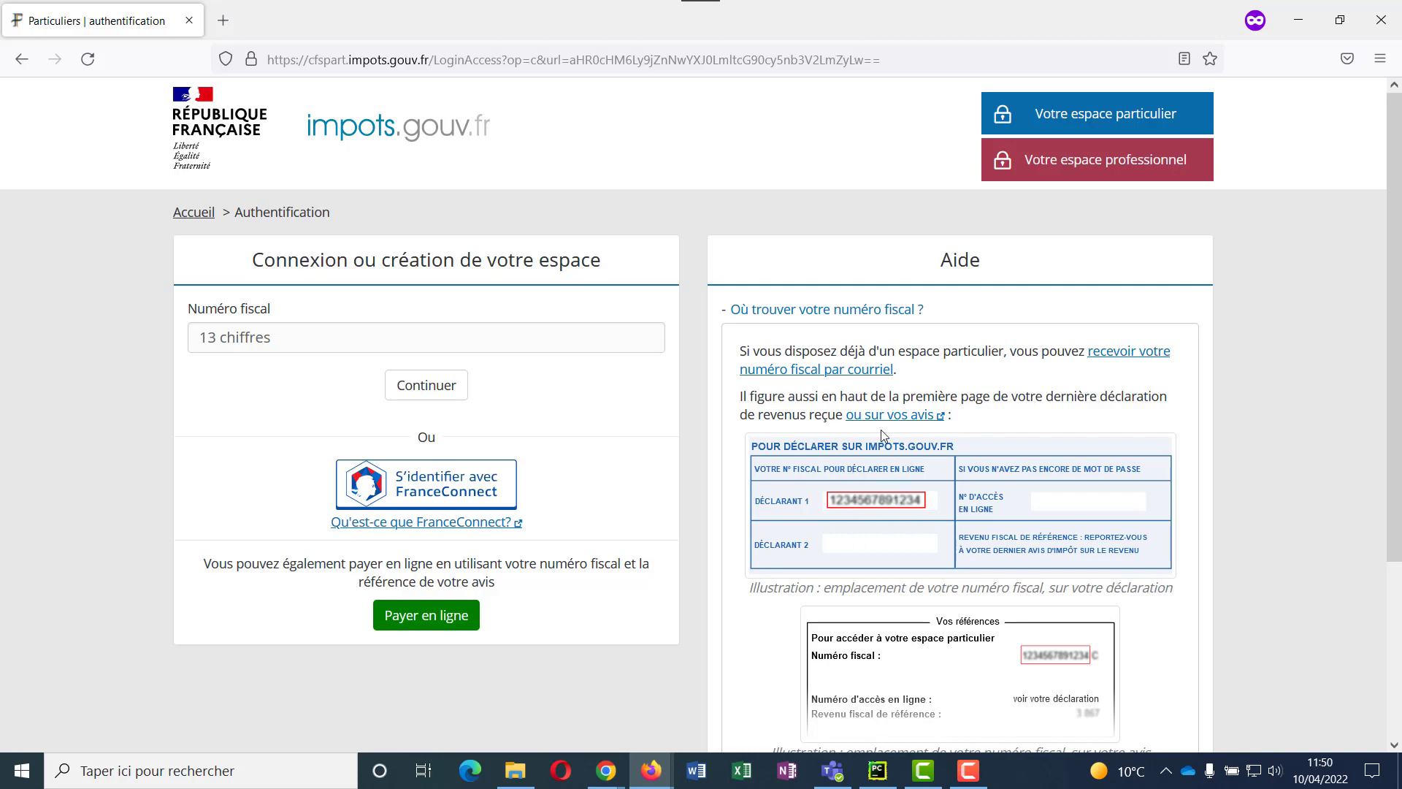
{"action": "scroll", "coordinate": [856, 556], "scroll_direction": "down", "scroll_amount": 1}
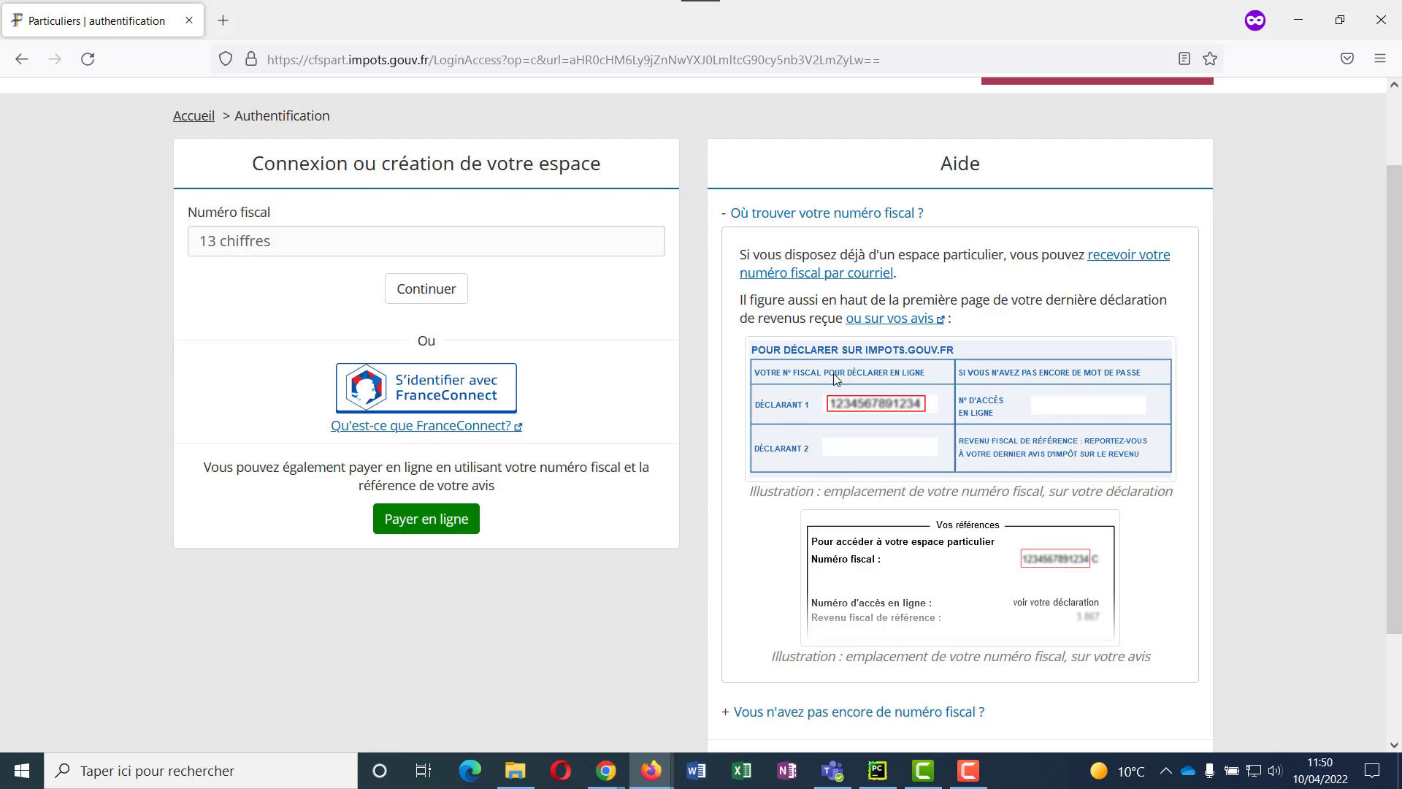
{"action": "scroll", "coordinate": [907, 567], "scroll_direction": "down", "scroll_amount": 1}
{"action": "scroll", "coordinate": [908, 565], "scroll_direction": "up", "scroll_amount": 1}
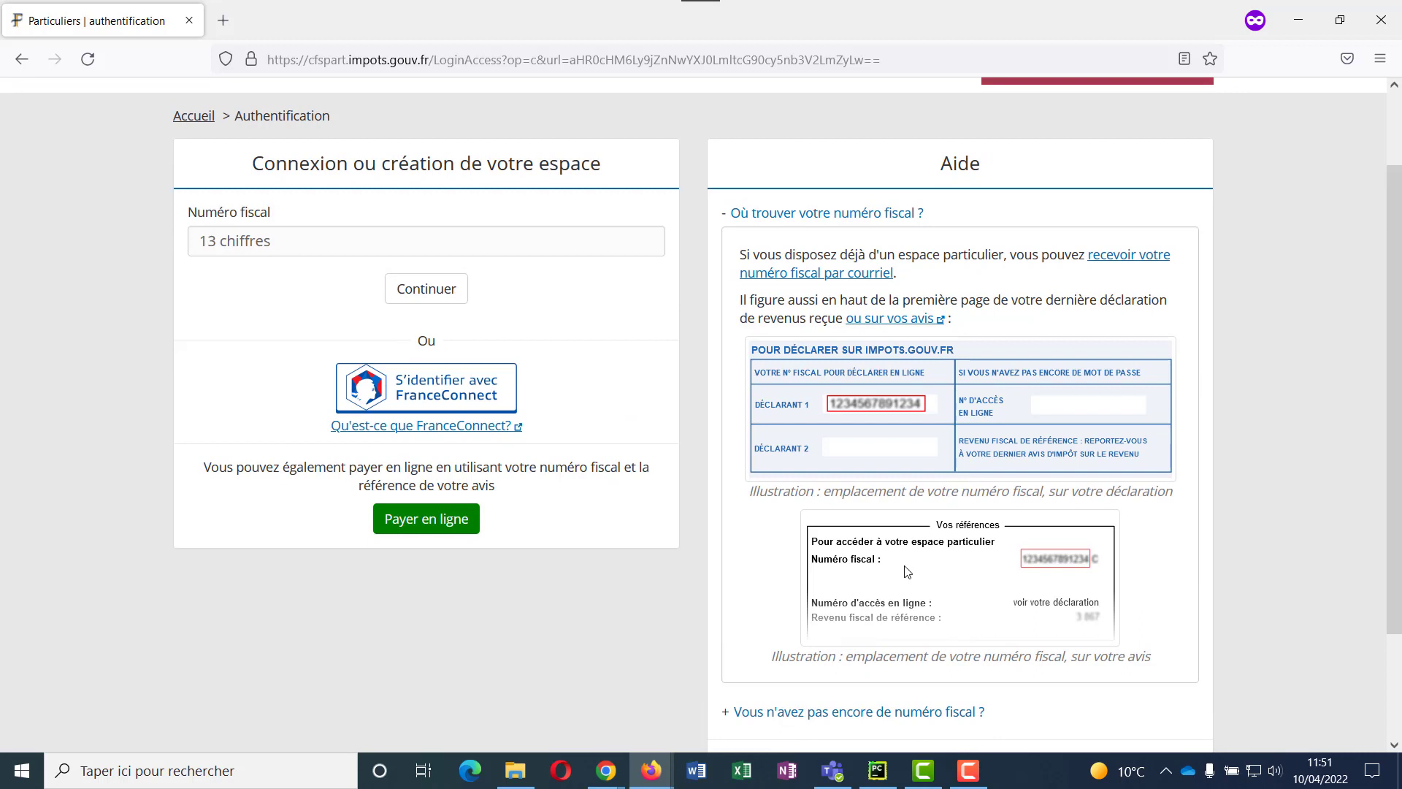
- Examine the form for receiving the tax number by e-mail, including its e-mail, birth date and captcha fields, and close it
{"action": "left_click", "coordinate": [876, 274]}
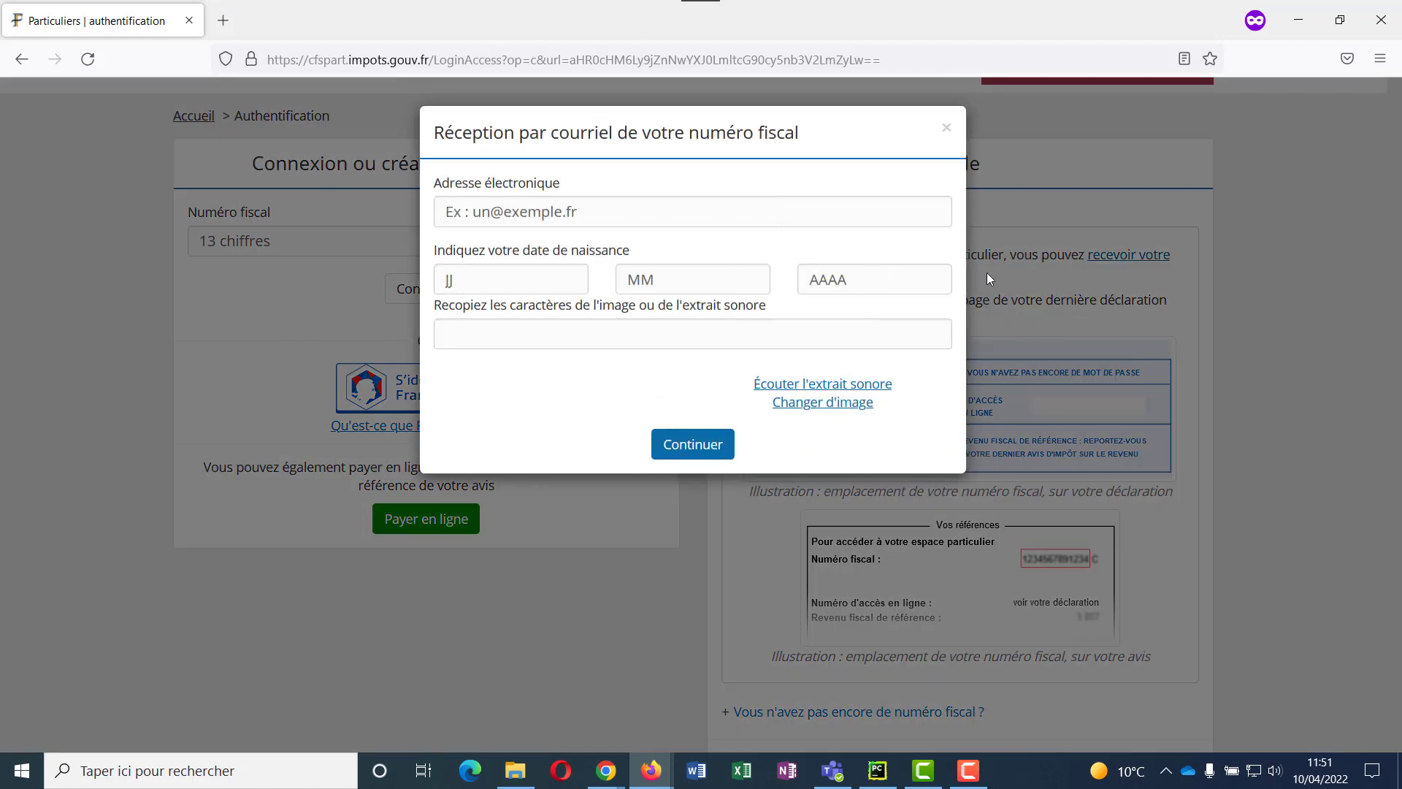
{"action": "left_click", "coordinate": [437, 208]}
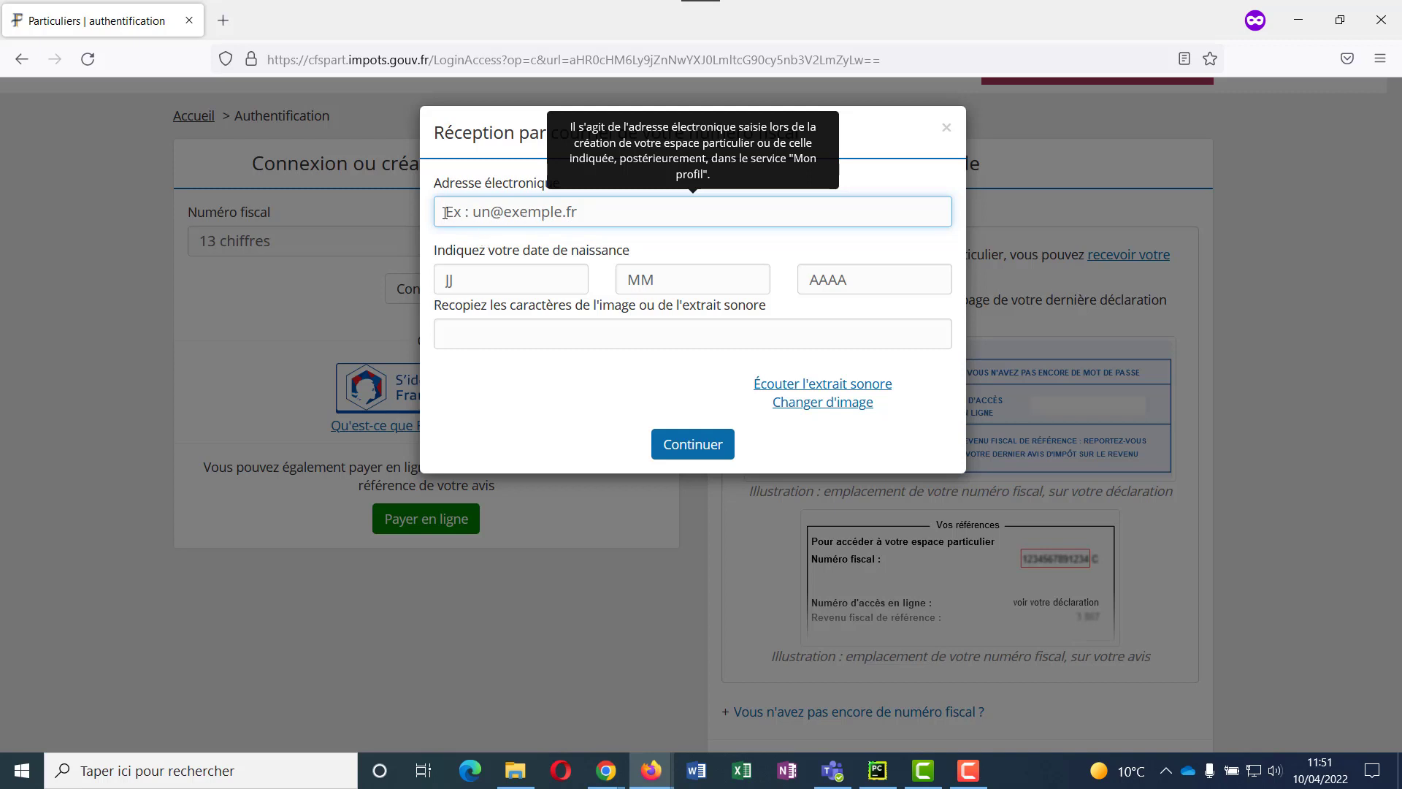
{"action": "key", "text": "Tab"}
{"action": "key", "text": "Tab"}
{"action": "key", "text": "Tab"}
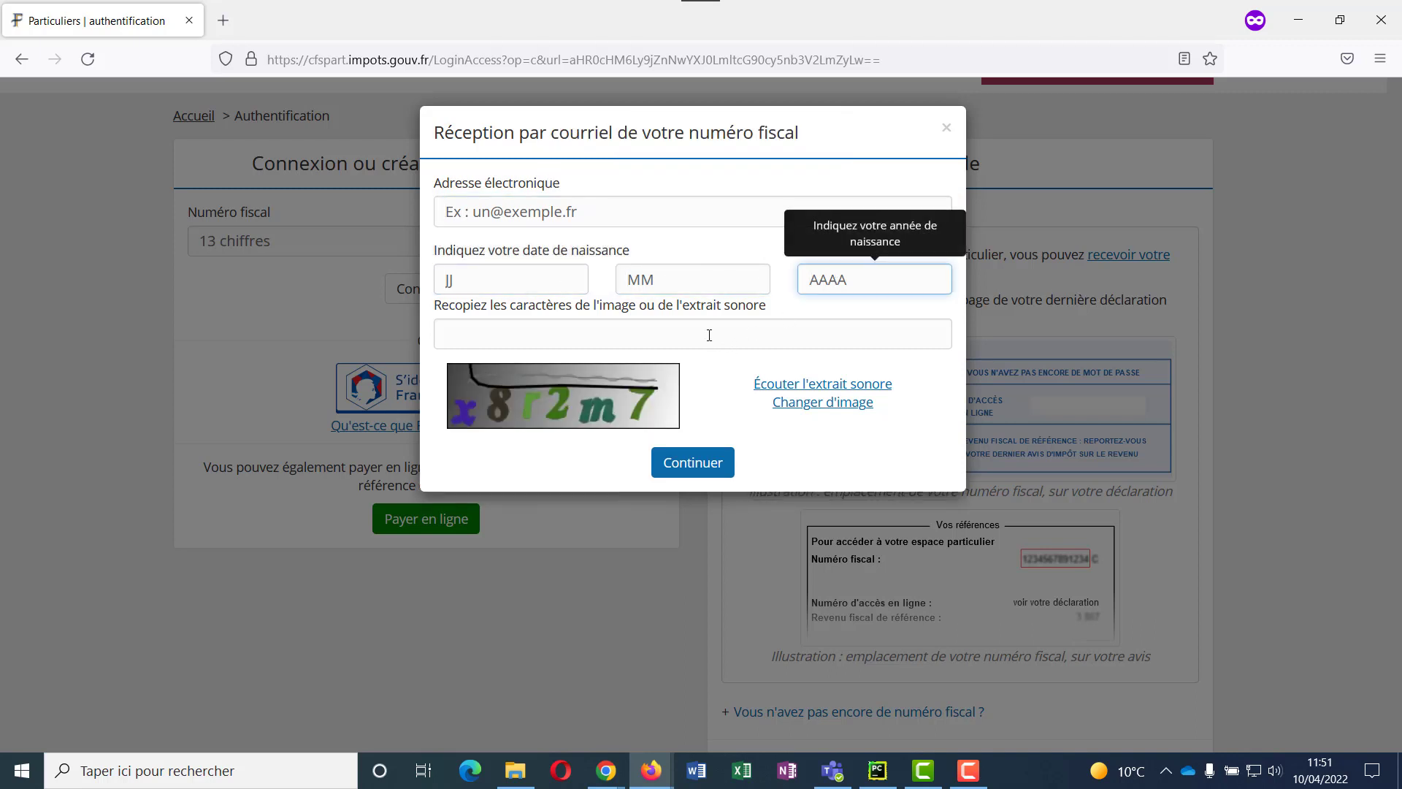
{"action": "left_click", "coordinate": [475, 340]}
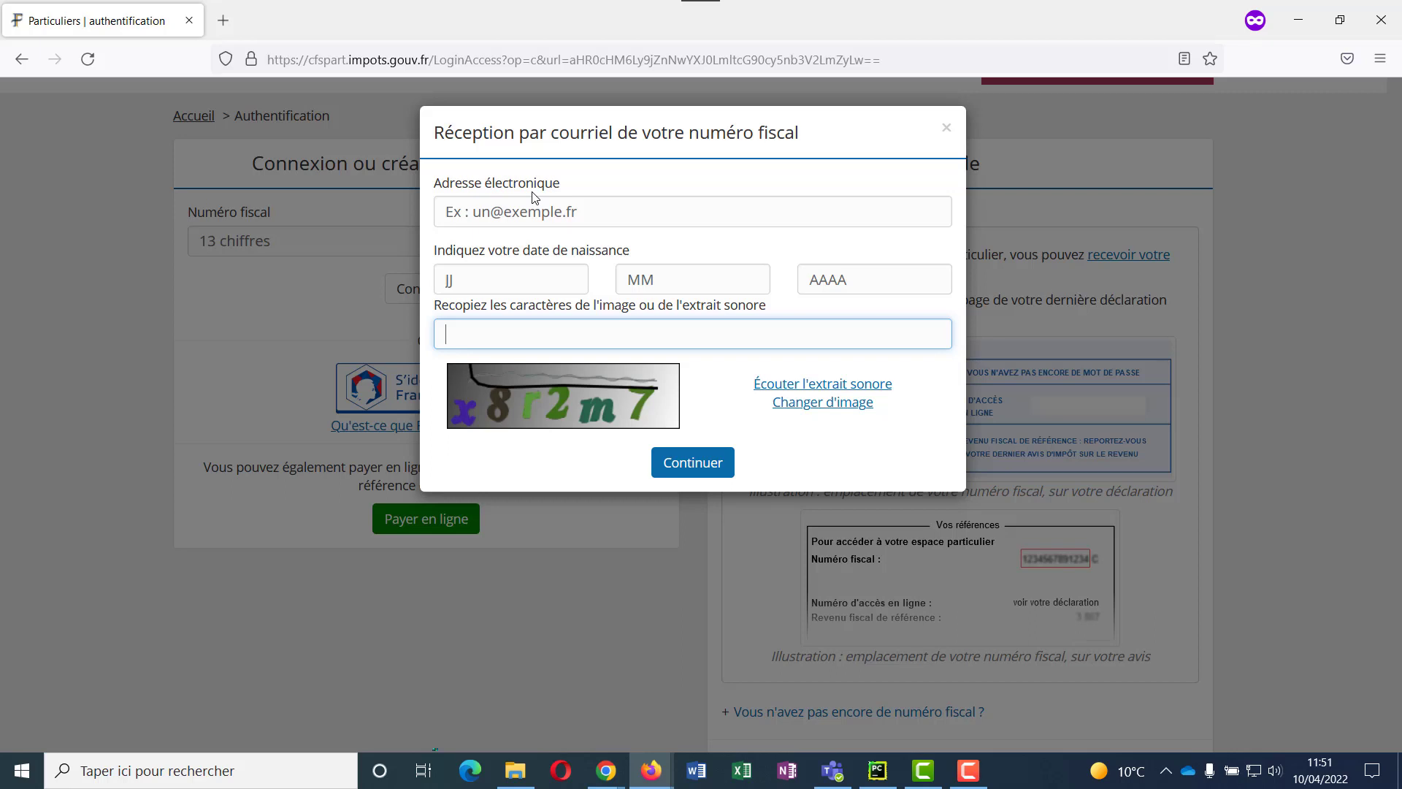
{"action": "left_click", "coordinate": [944, 132]}
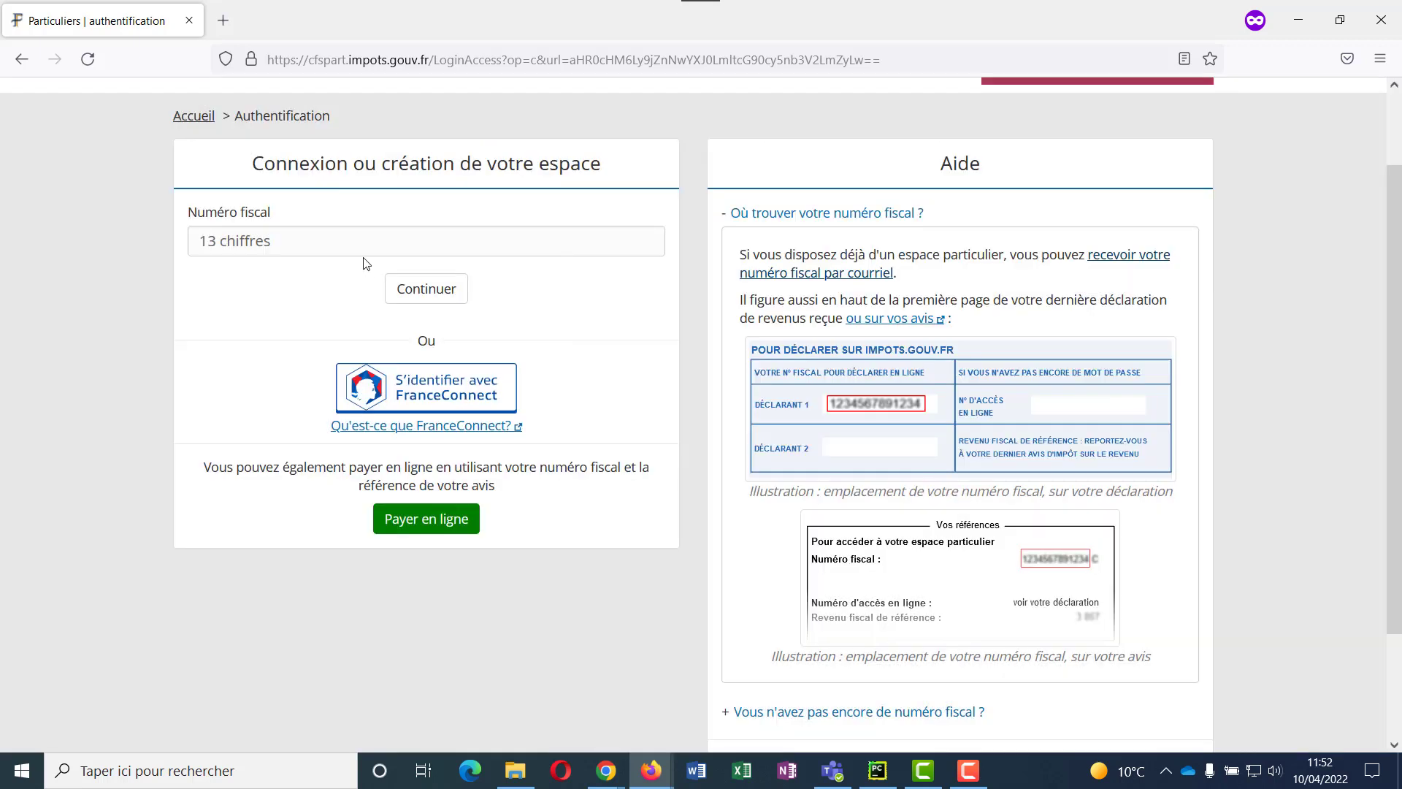
- Enter the tax number in the sign-in form and continue to the password page
{"action": "left_click", "coordinate": [361, 248]}
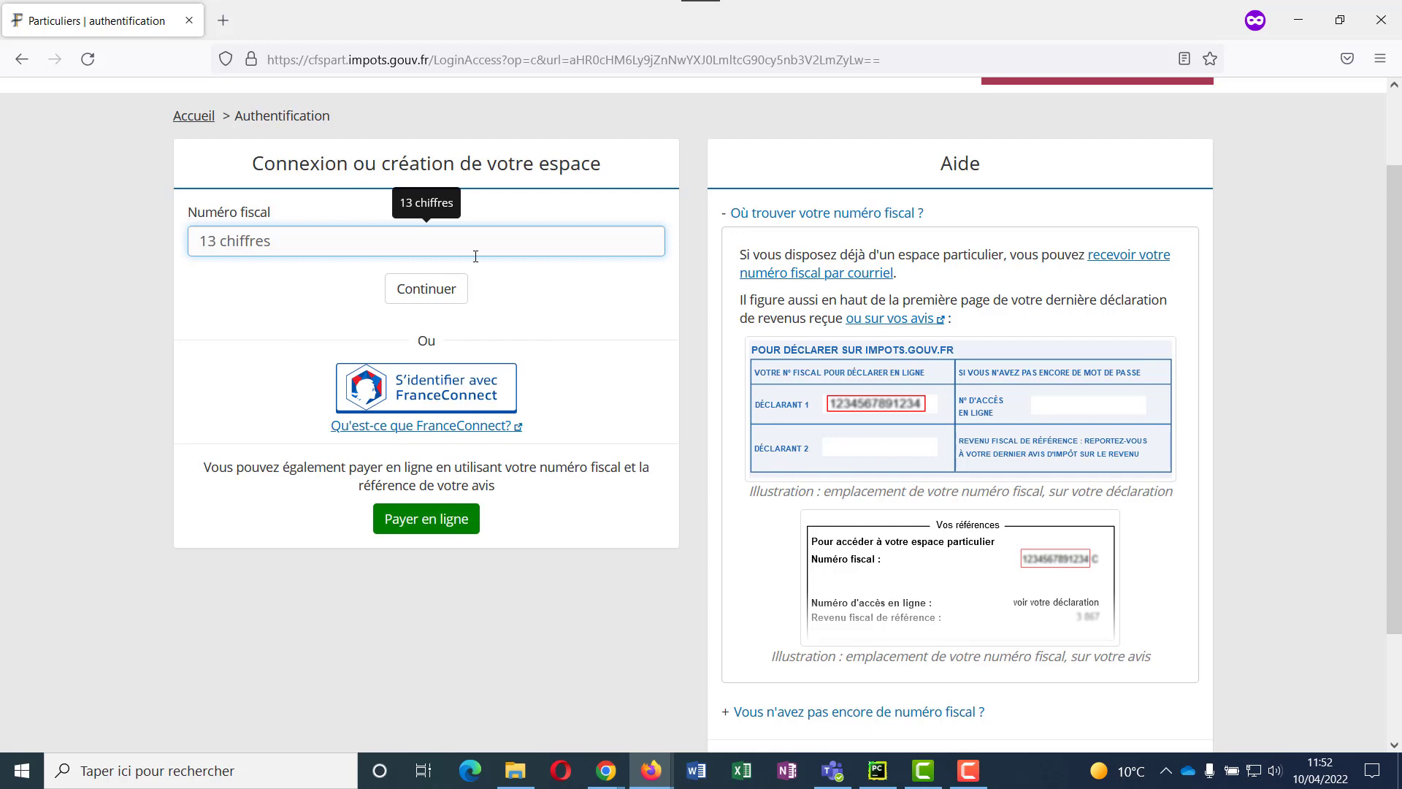
{"action": "key", "text": "ctrl+v"}
{"action": "key", "text": "Return"}
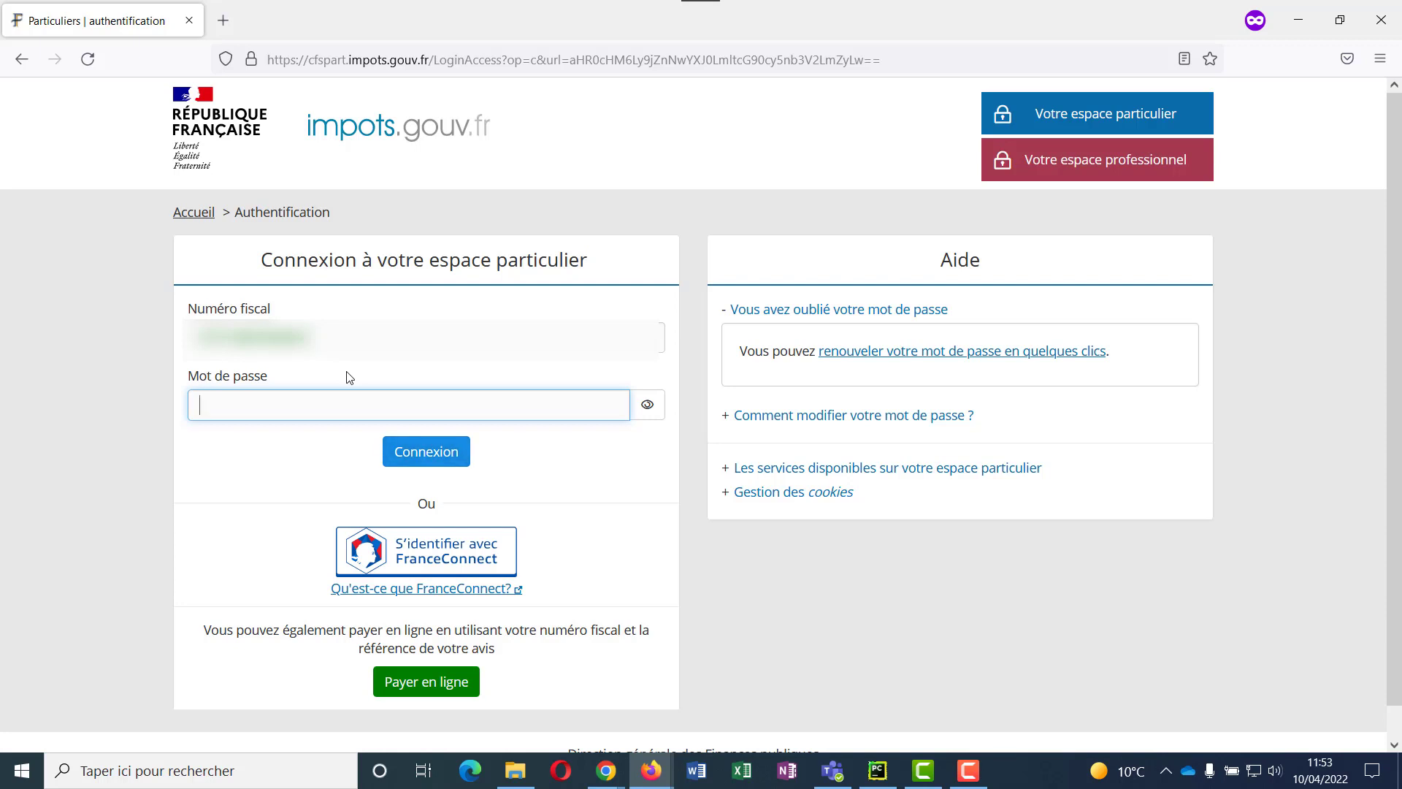
- Open the password renewal form from the forgotten-password help and examine its tax number, birth date and captcha fields
{"action": "left_click", "coordinate": [848, 315]}
{"action": "left_click", "coordinate": [848, 316]}
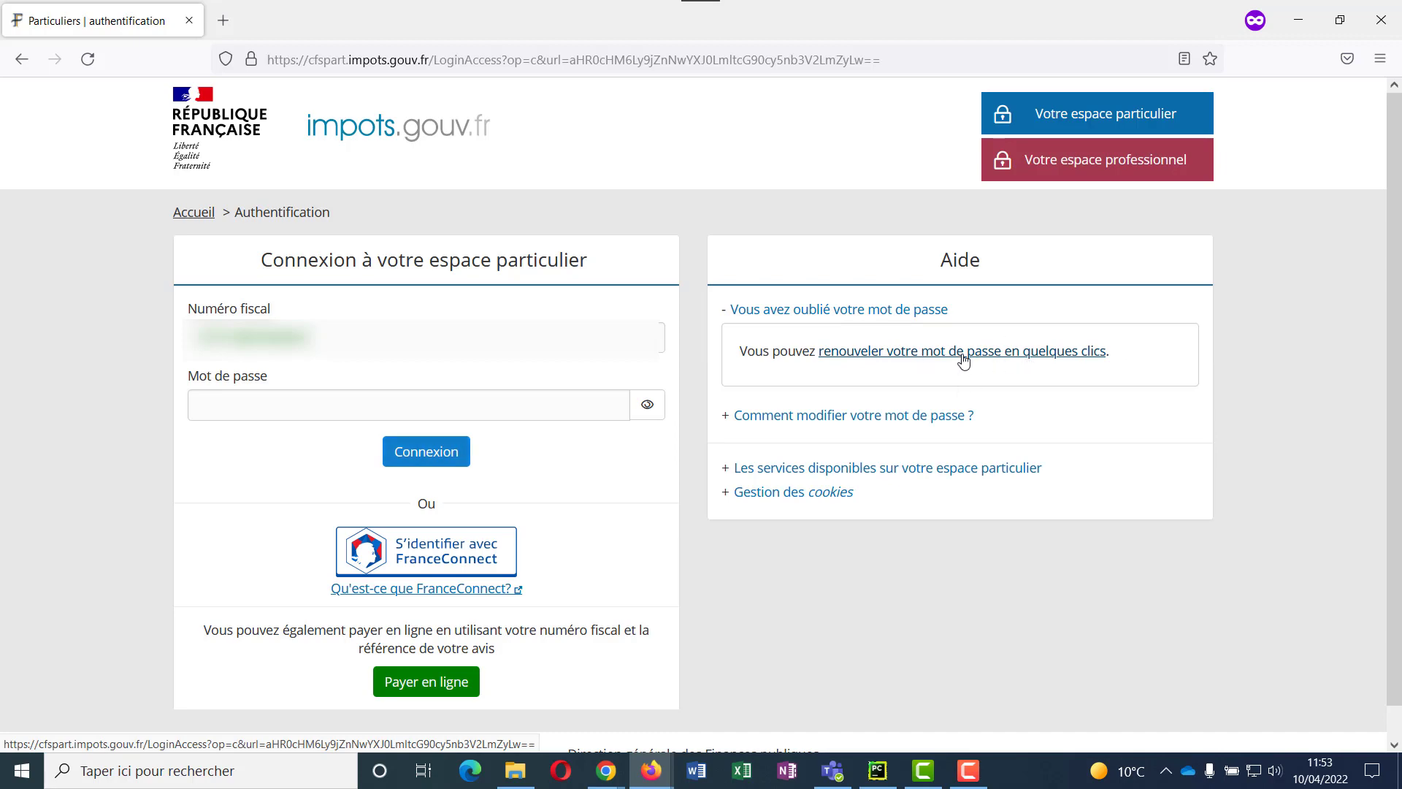
{"action": "left_click", "coordinate": [961, 356]}
{"action": "left_click_drag", "start_coordinate": [574, 216], "coordinate": [405, 217]}
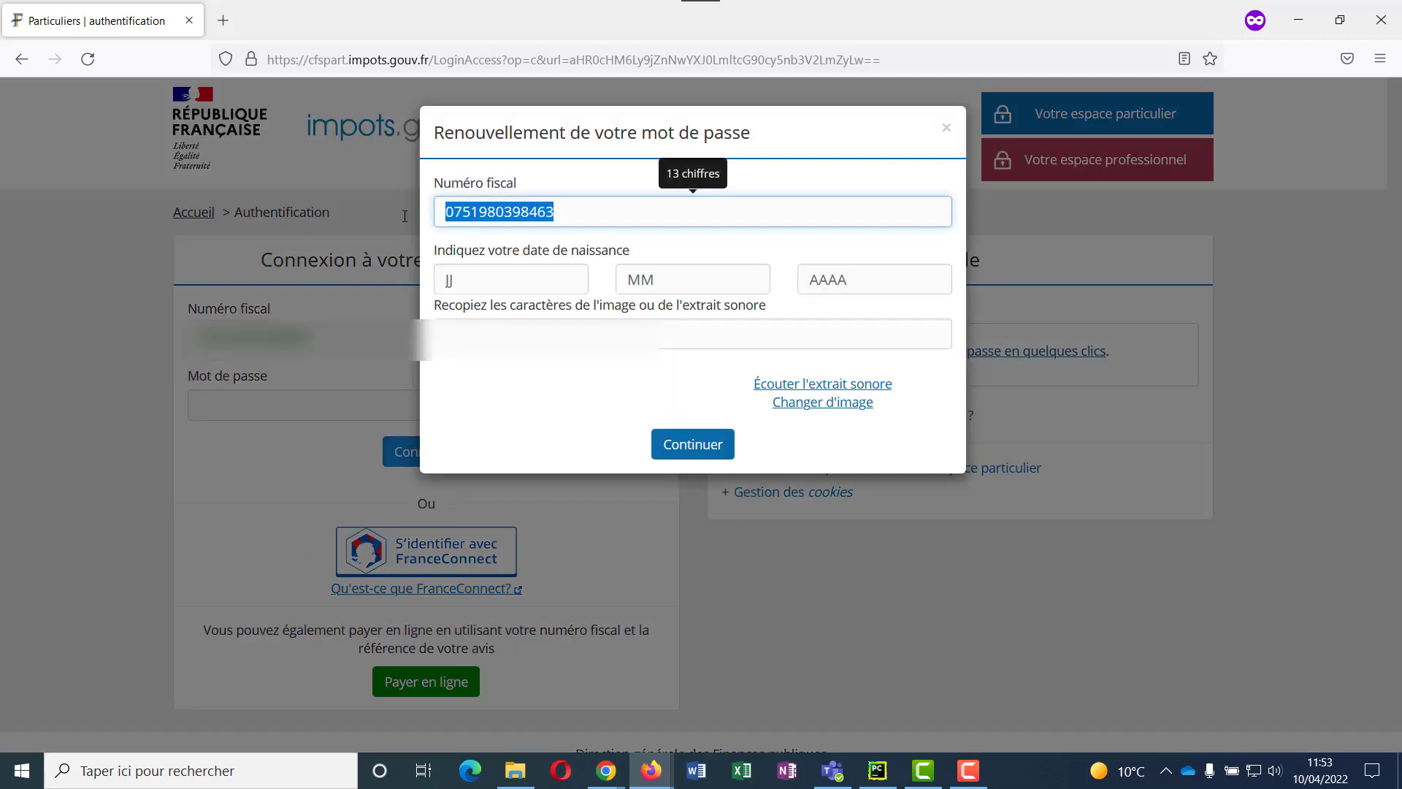
{"action": "left_click", "coordinate": [480, 285]}
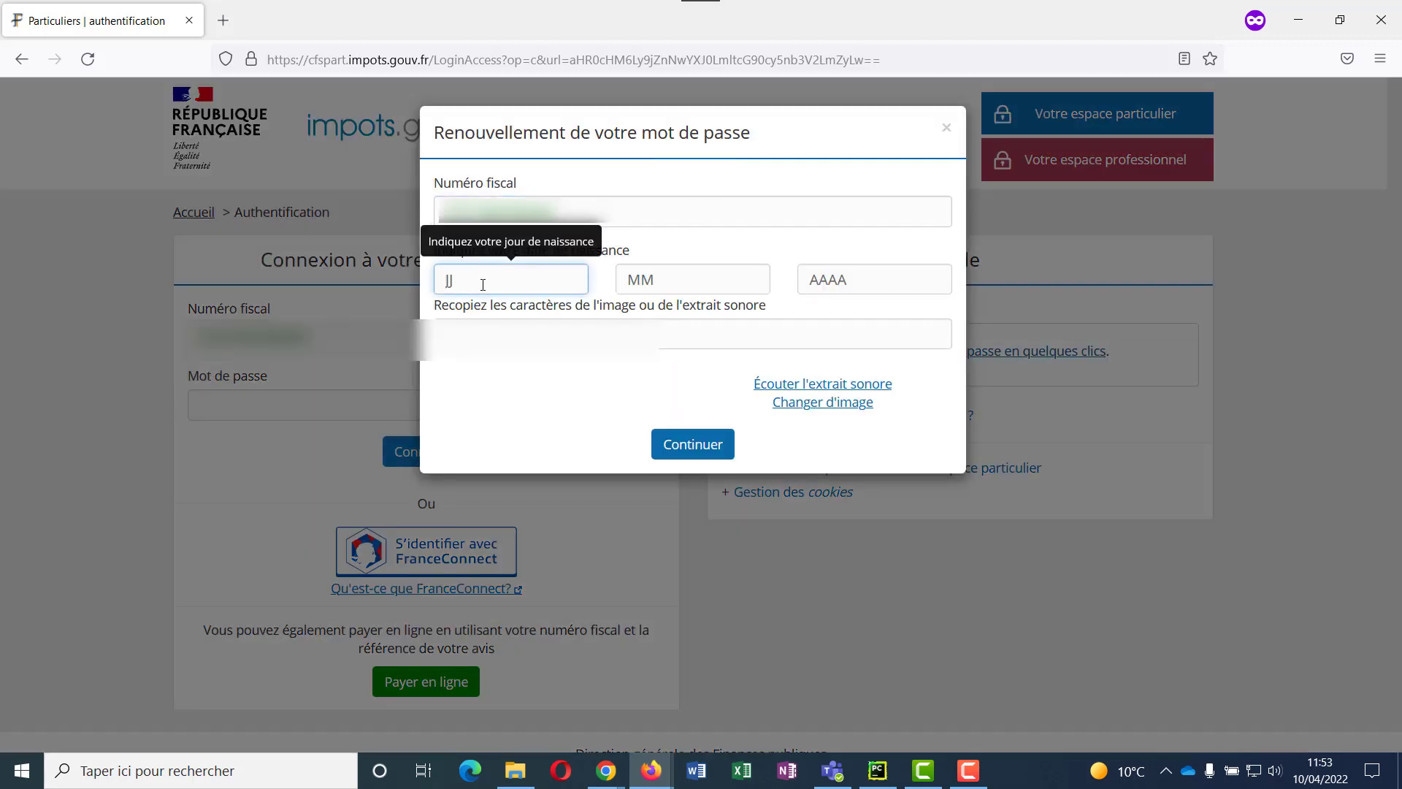
{"action": "left_click", "coordinate": [680, 280]}
{"action": "left_click", "coordinate": [808, 279]}
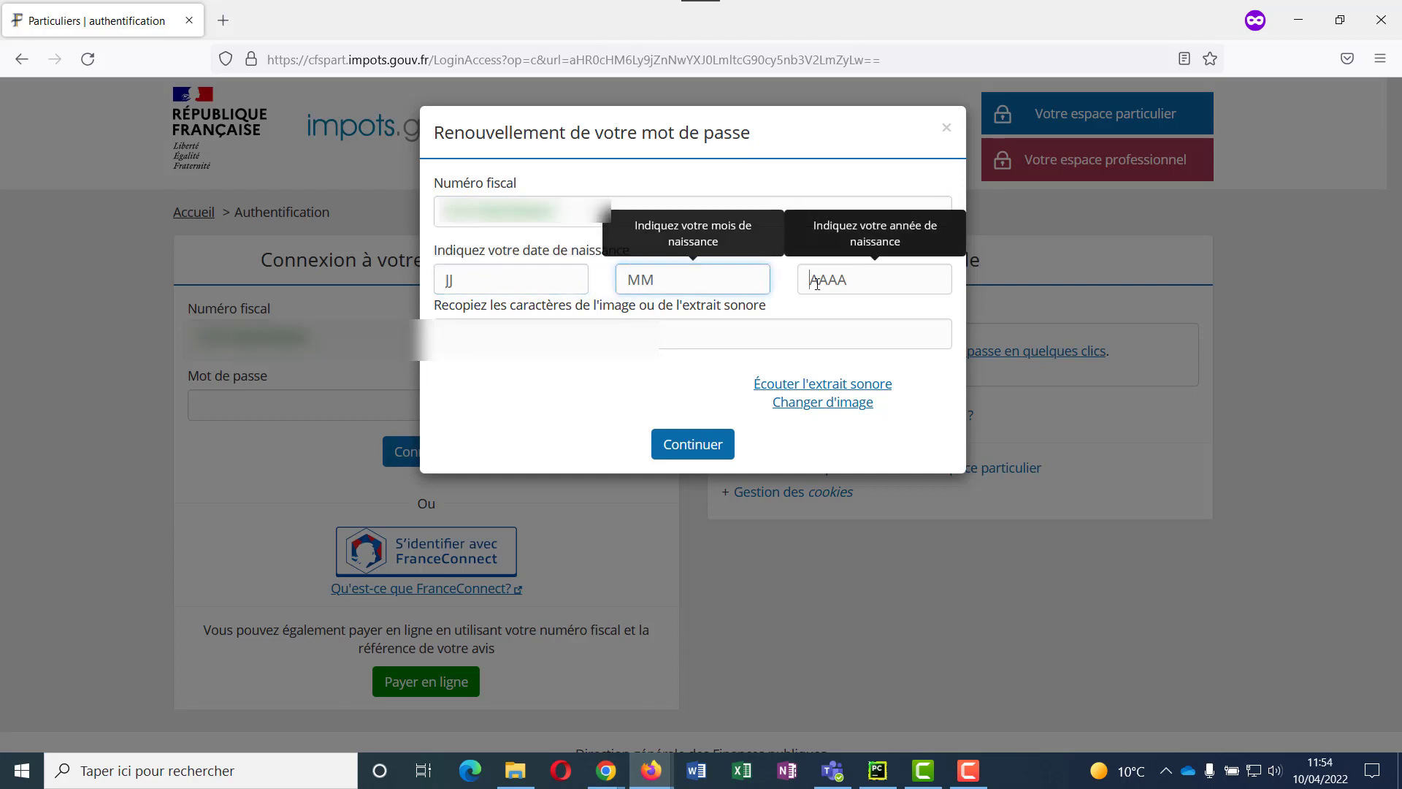
{"action": "left_click", "coordinate": [667, 327]}
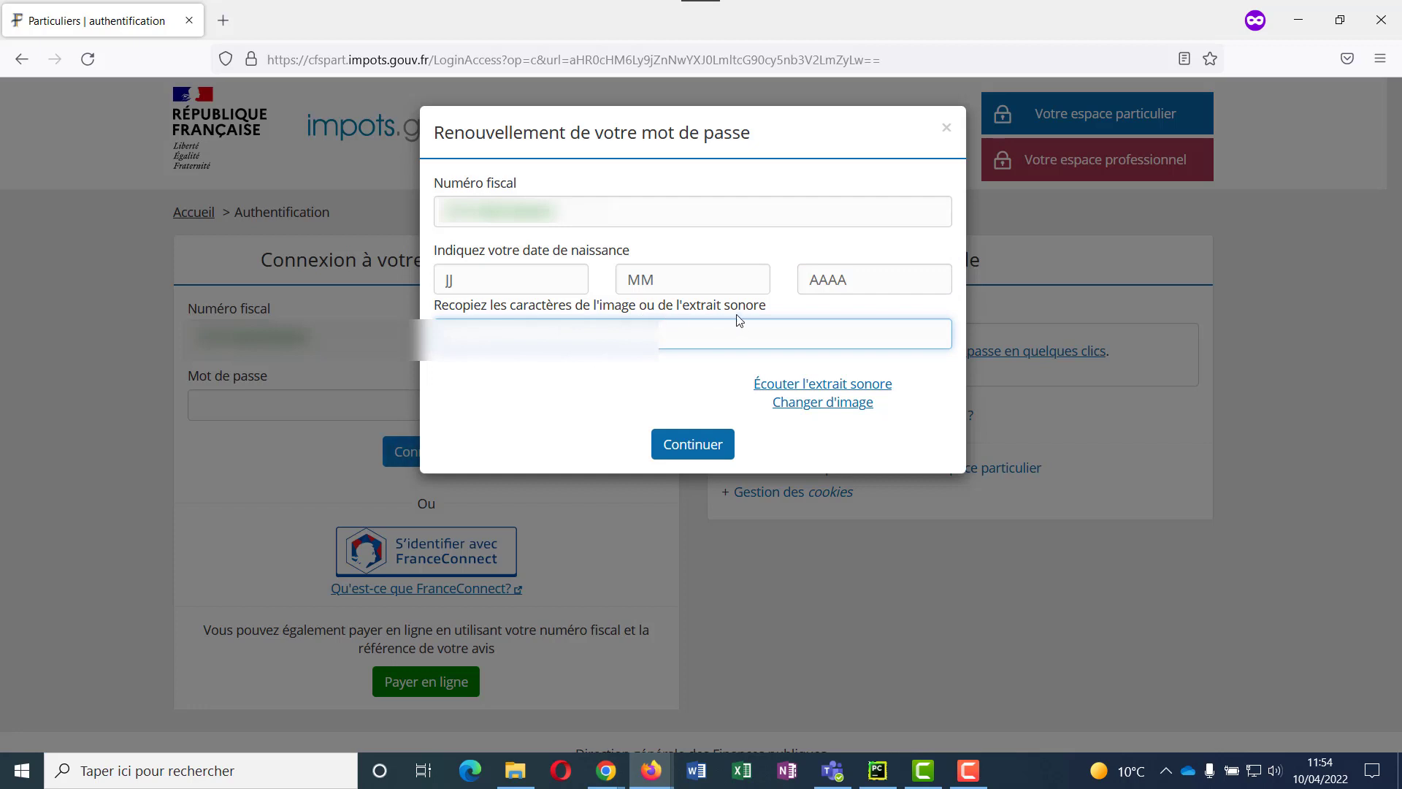
- Request a different captcha image in the password renewal form, check its entry field, and close the form
{"action": "left_click", "coordinate": [816, 402]}
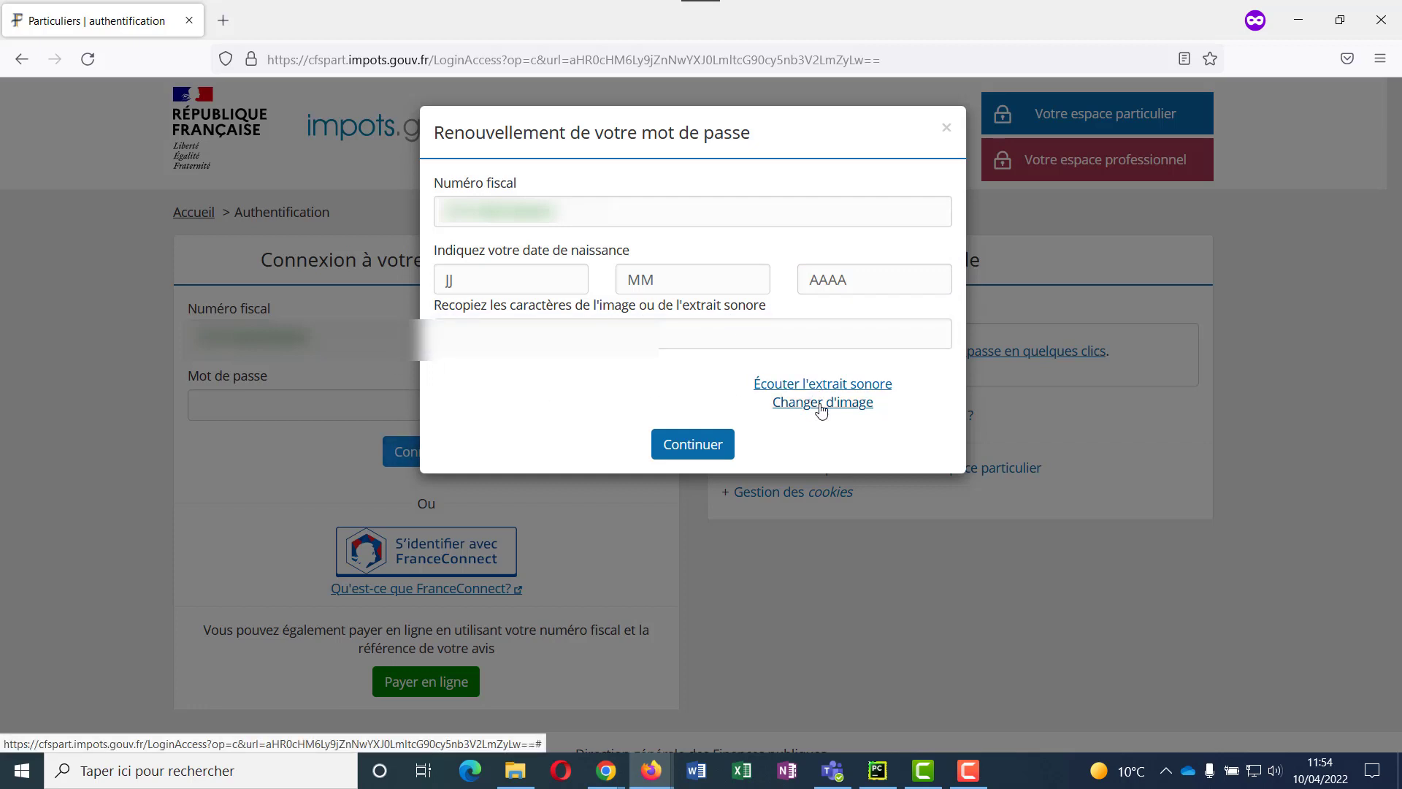
{"action": "left_click", "coordinate": [820, 406]}
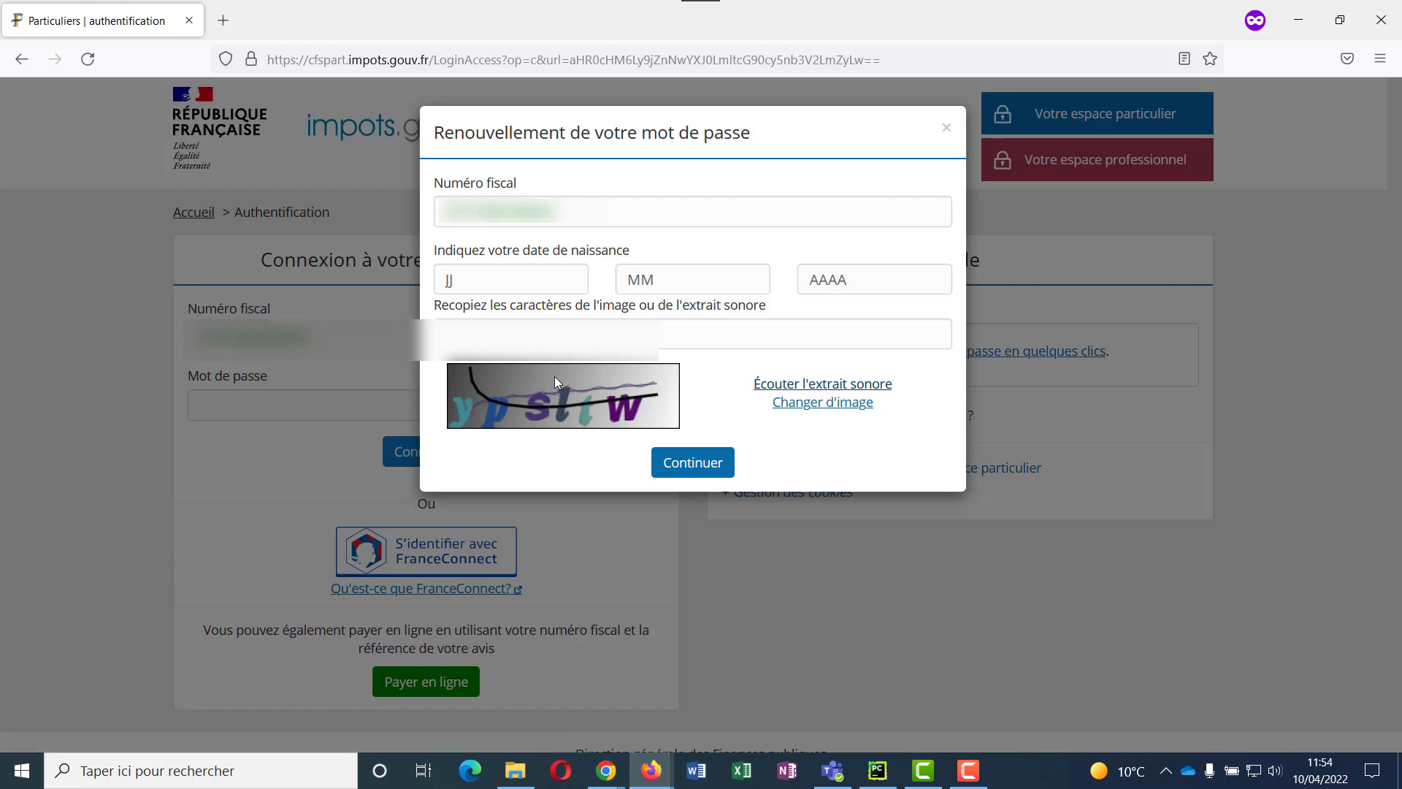
{"action": "left_click", "coordinate": [687, 334]}
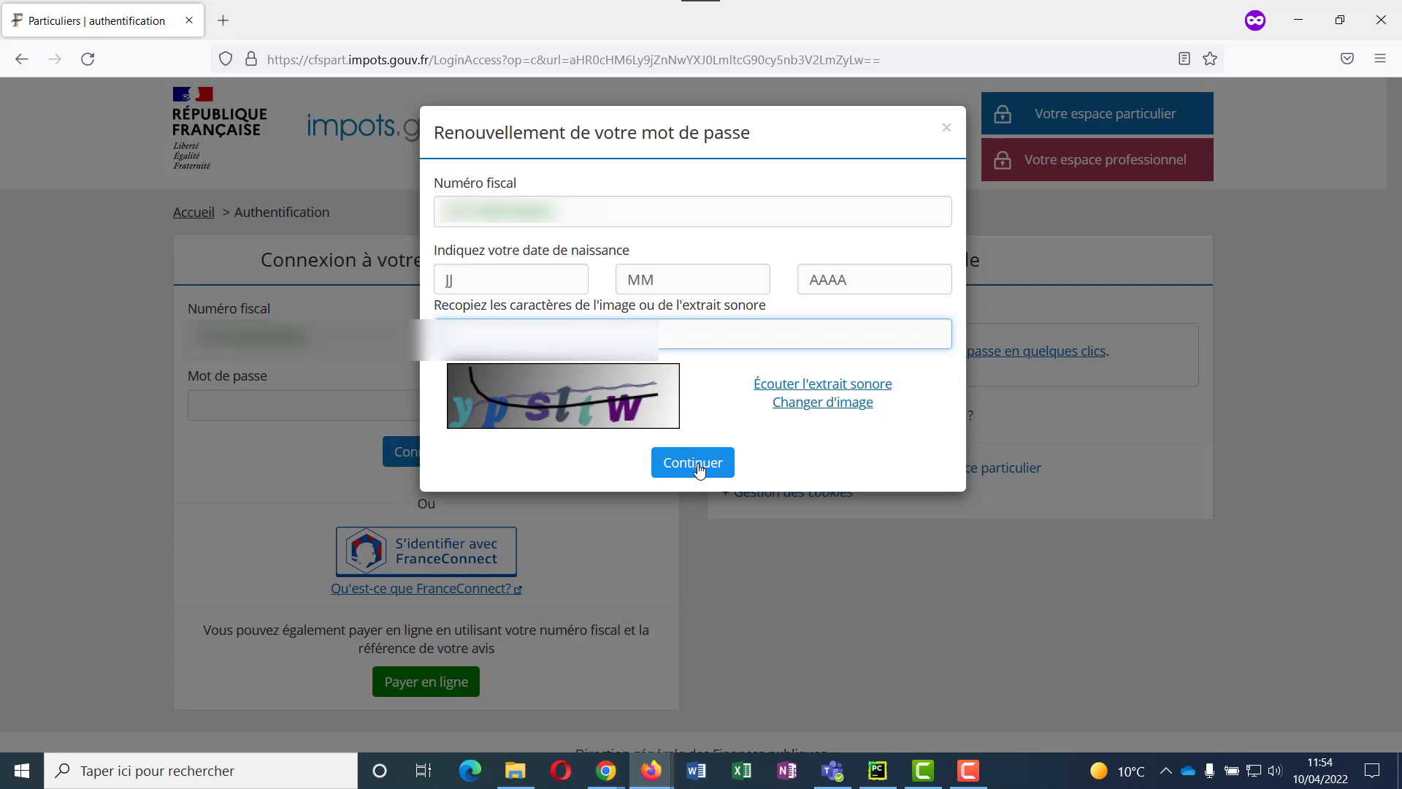
{"action": "left_click", "coordinate": [946, 128]}
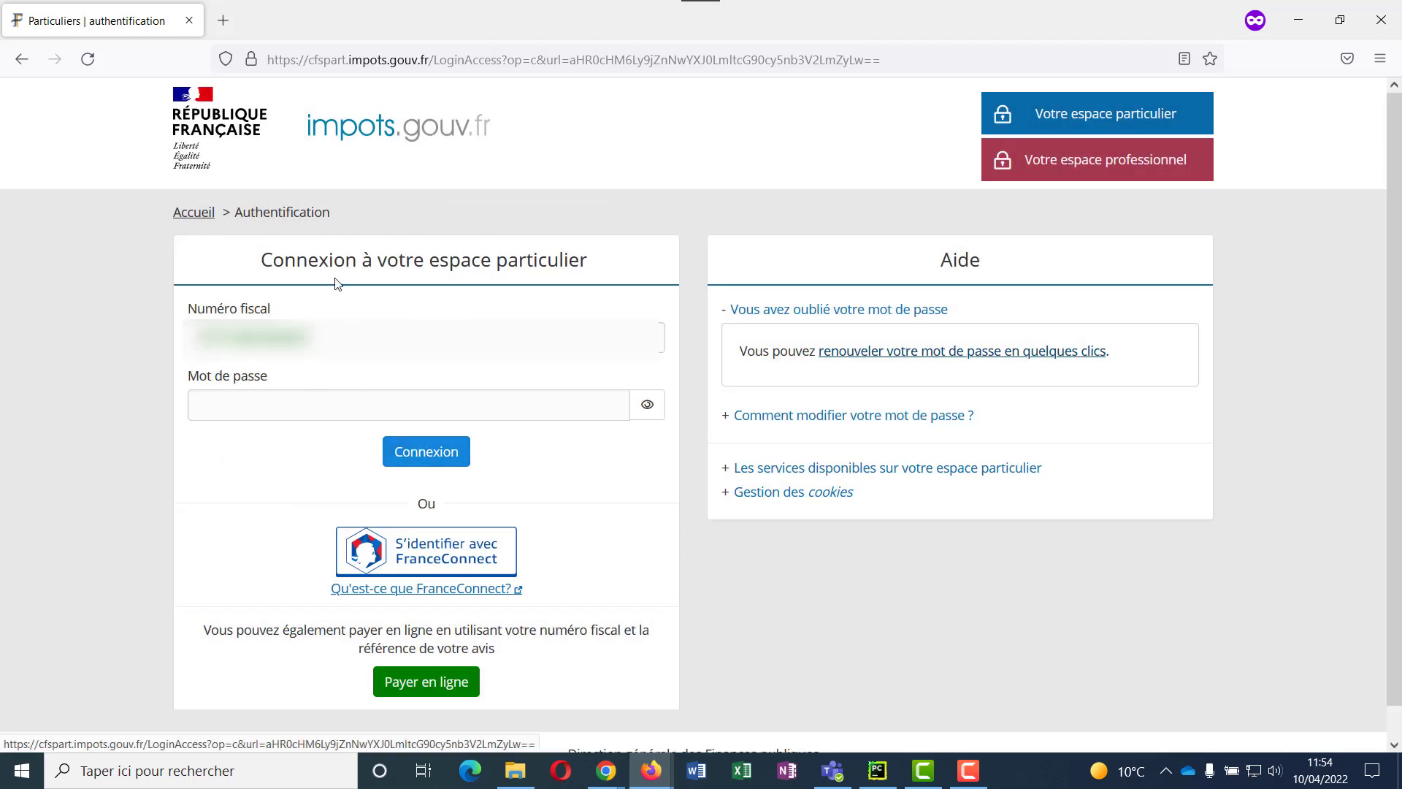
- Choose identification with FranceConnect, select the Assurance Maladie account, and examine the login fields on its page
{"action": "key", "text": "Return"}
{"action": "left_click", "coordinate": [329, 338]}
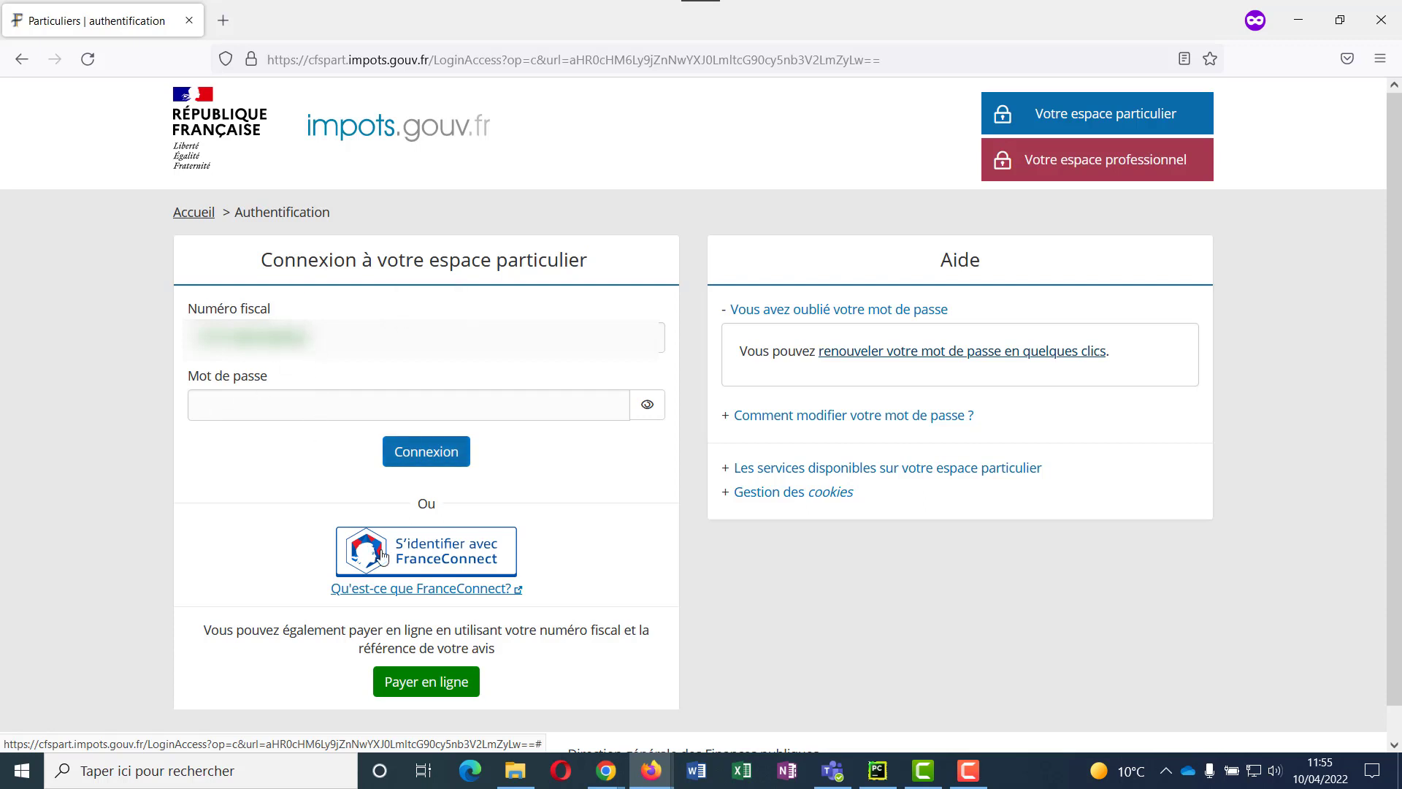
{"action": "left_click", "coordinate": [453, 569]}
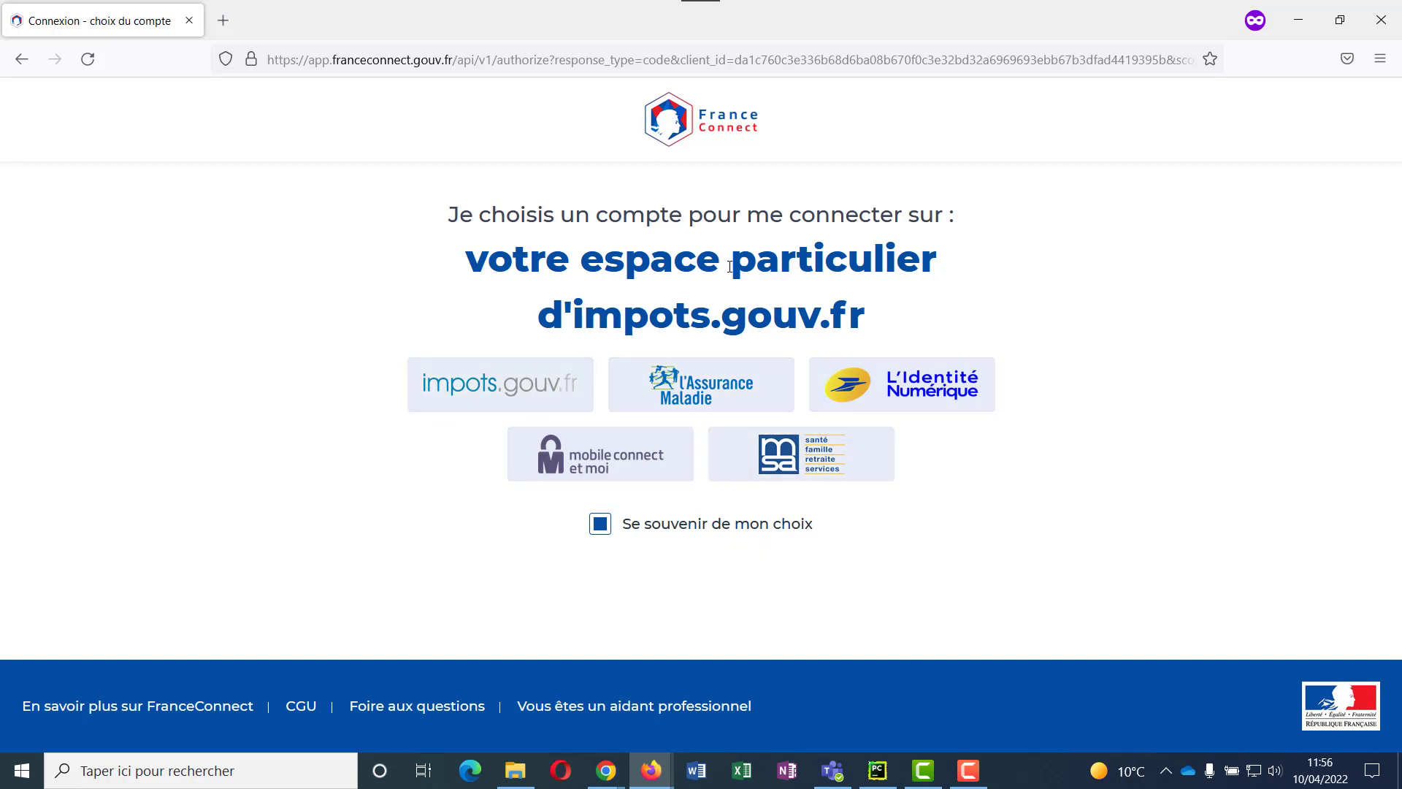
{"action": "left_click", "coordinate": [715, 400]}
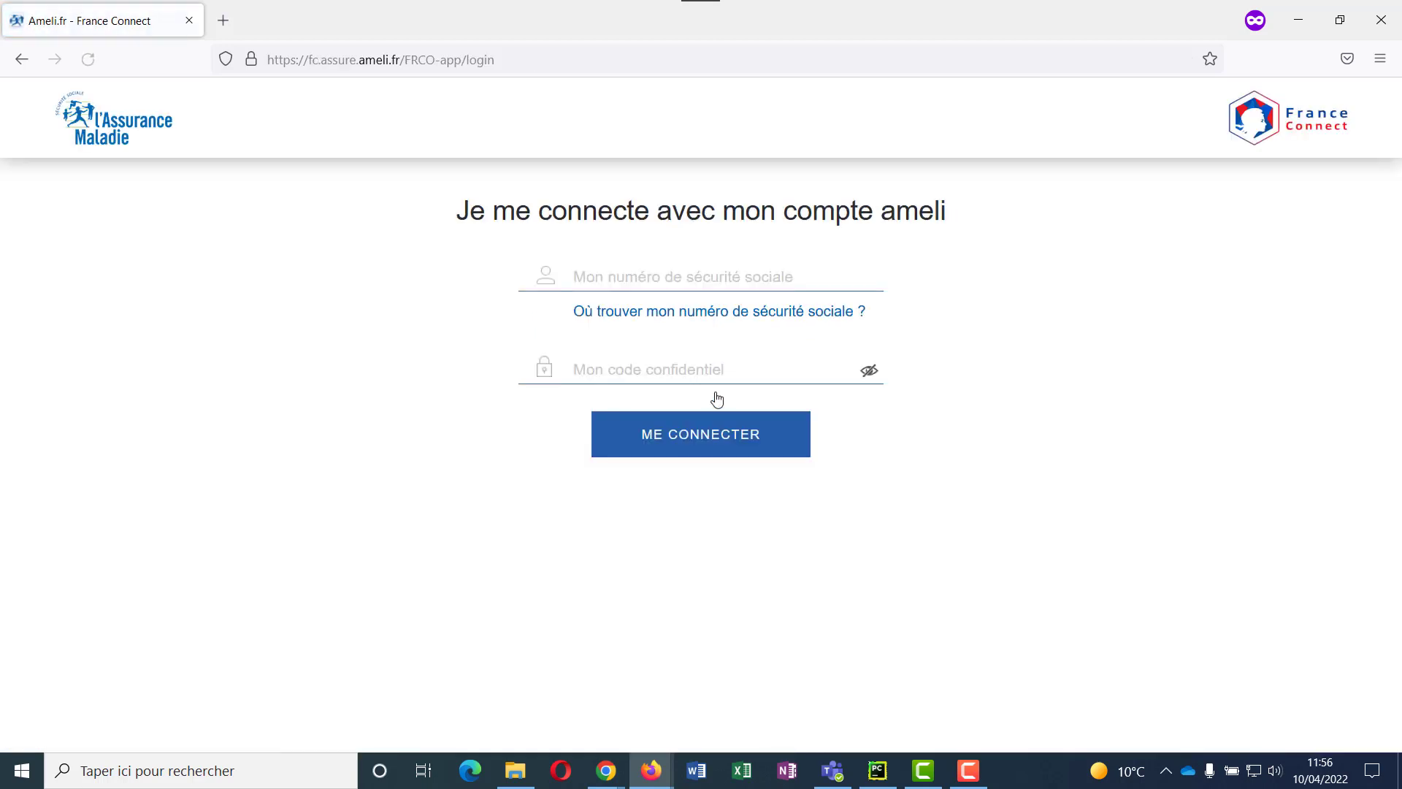
{"action": "left_click", "coordinate": [640, 367]}
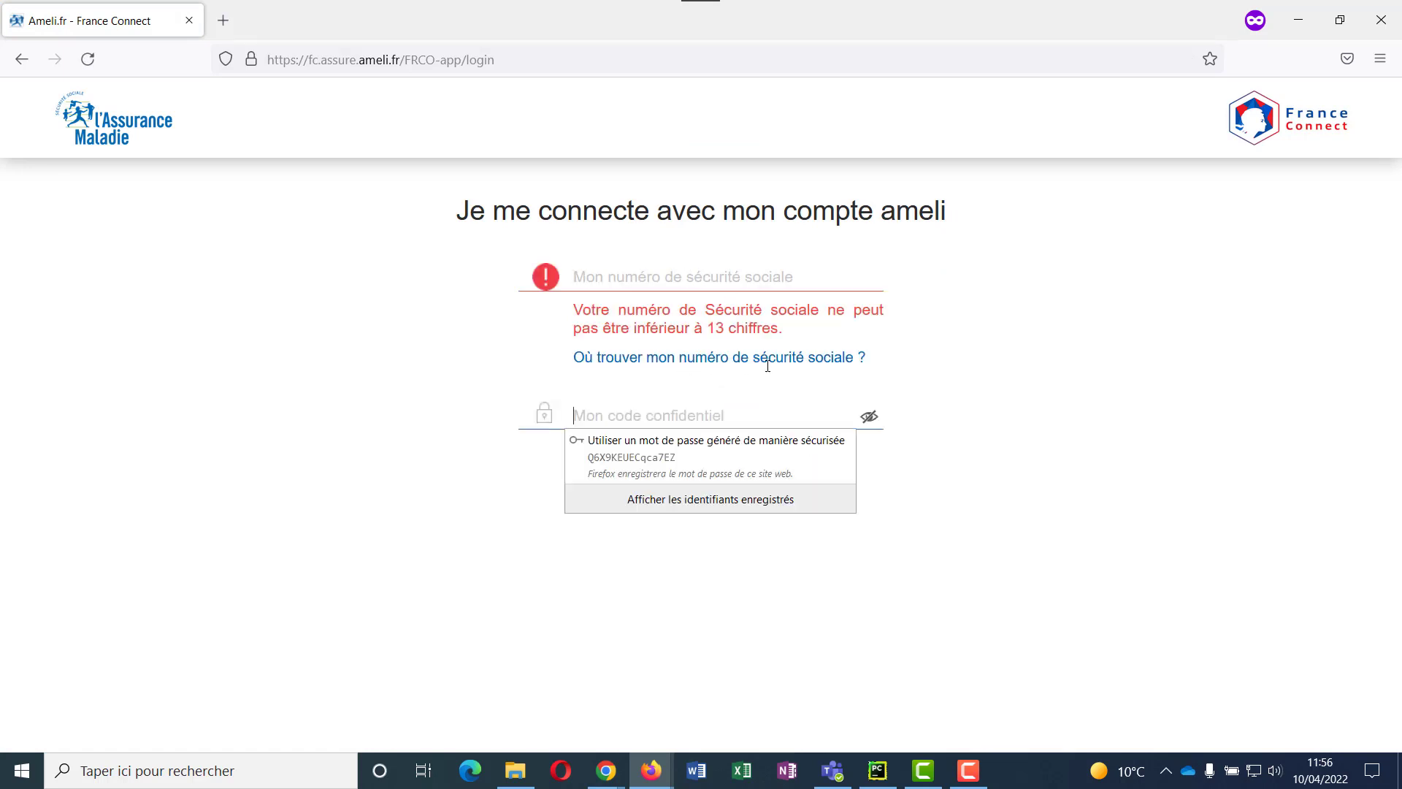
{"action": "left_click", "coordinate": [946, 498]}
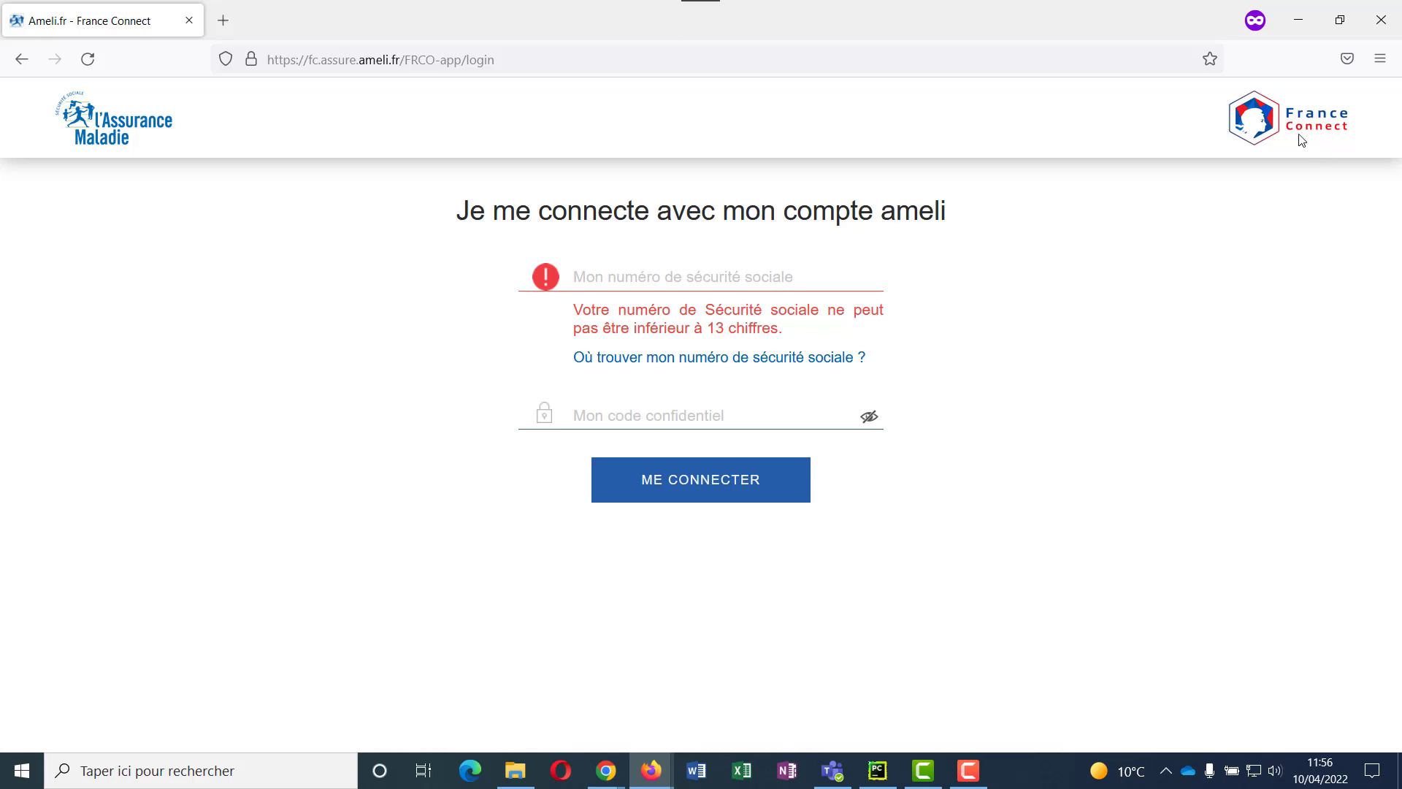
- Go back from the ameli login page through the tax site's sign-in page to the Google results for impot.gouv
{"action": "left_click", "coordinate": [16, 58]}
{"action": "left_click", "coordinate": [16, 58]}
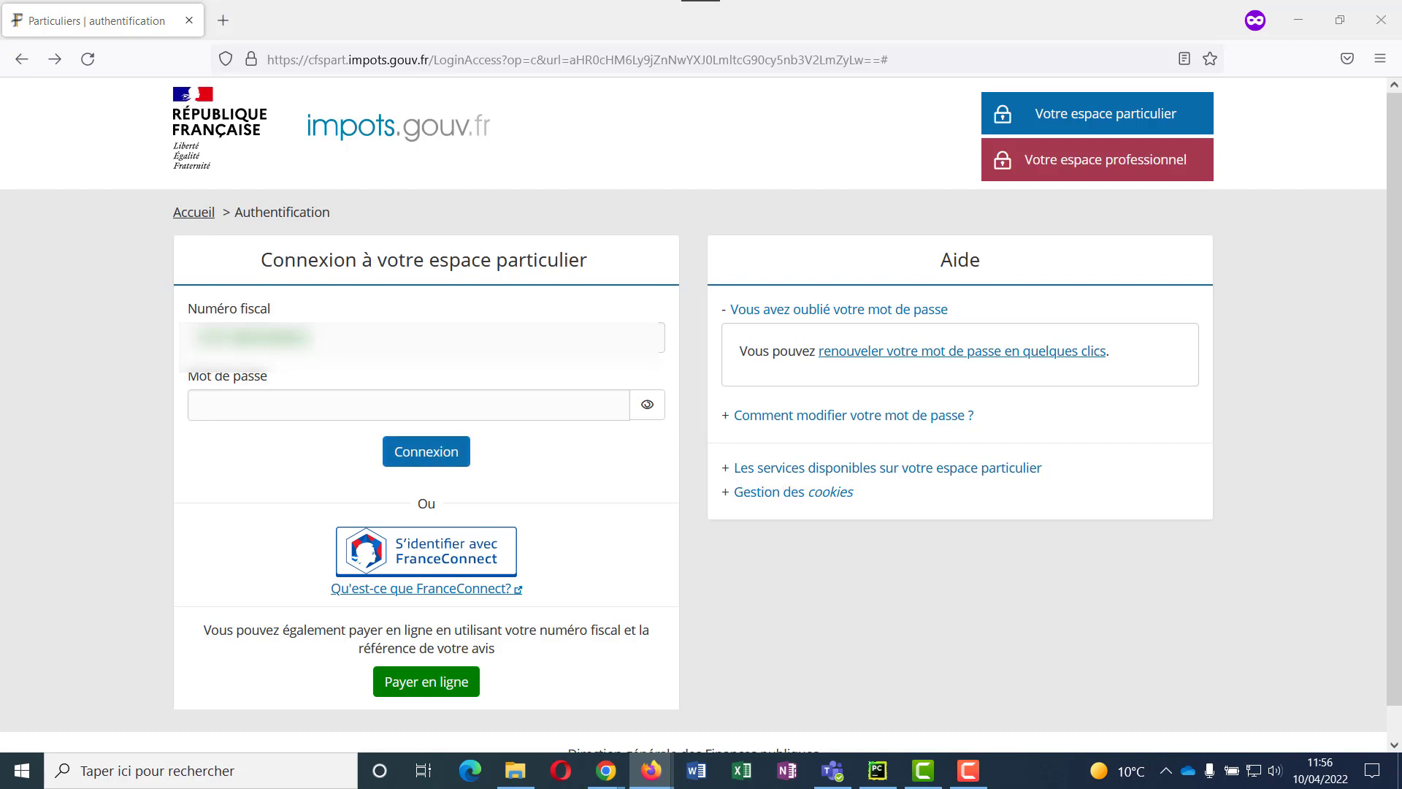
{"action": "key", "text": "alt+Left"}
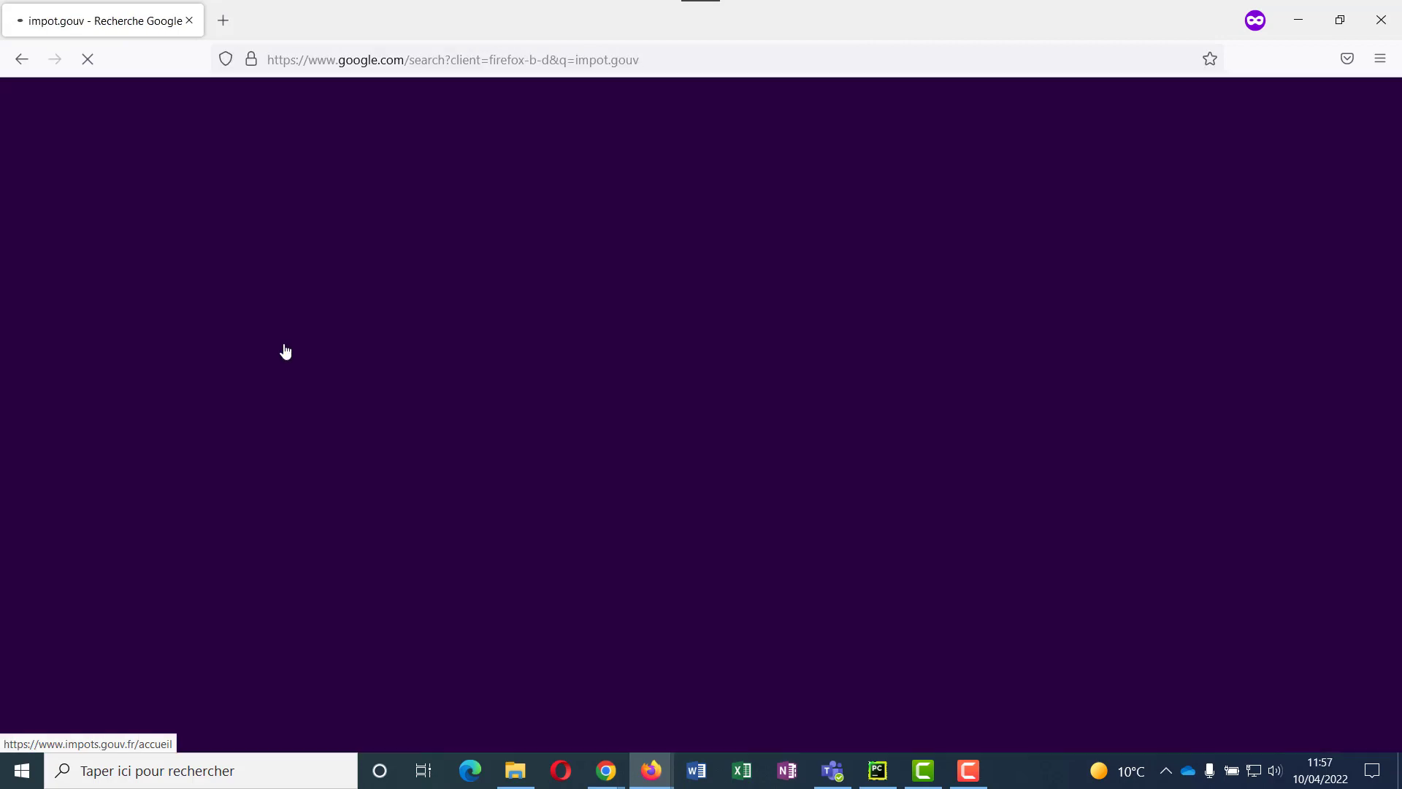
- From the tax site's sign-in page, expand the help for people without a tax number and open its centre des Finances publiques link
{"action": "left_click", "coordinate": [283, 345]}
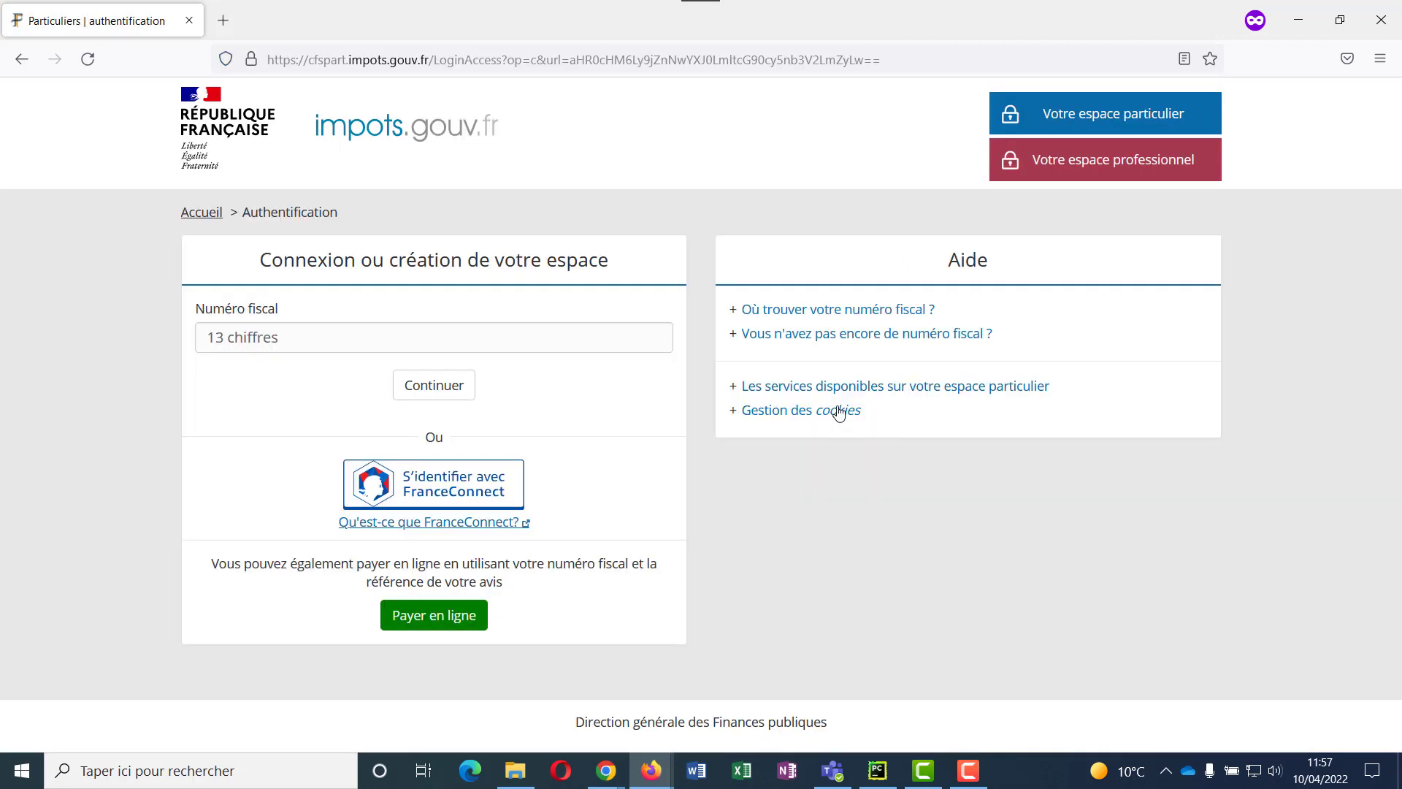
{"action": "left_click", "coordinate": [915, 341]}
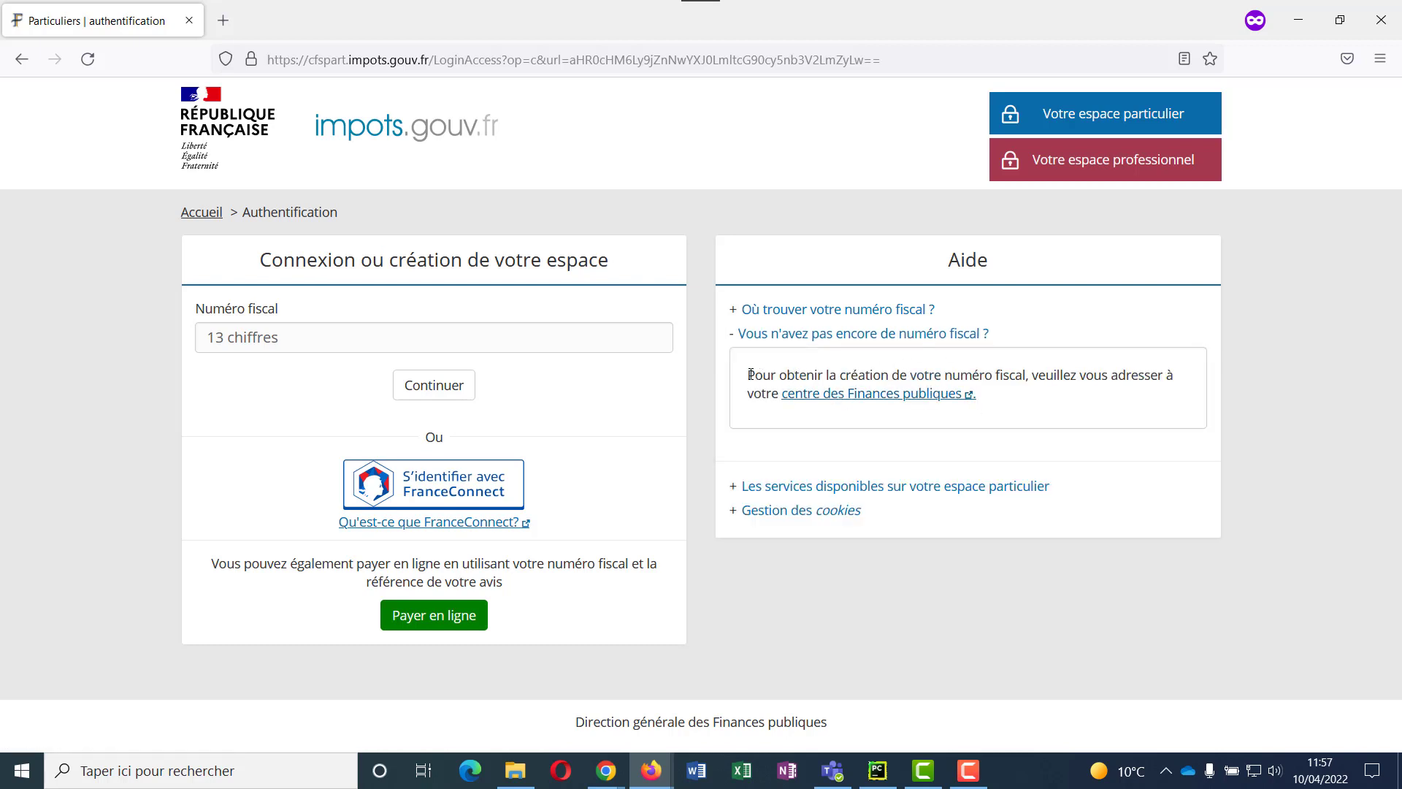
{"action": "left_click_drag", "start_coordinate": [750, 374], "coordinate": [1023, 375]}
{"action": "left_click", "coordinate": [928, 398]}
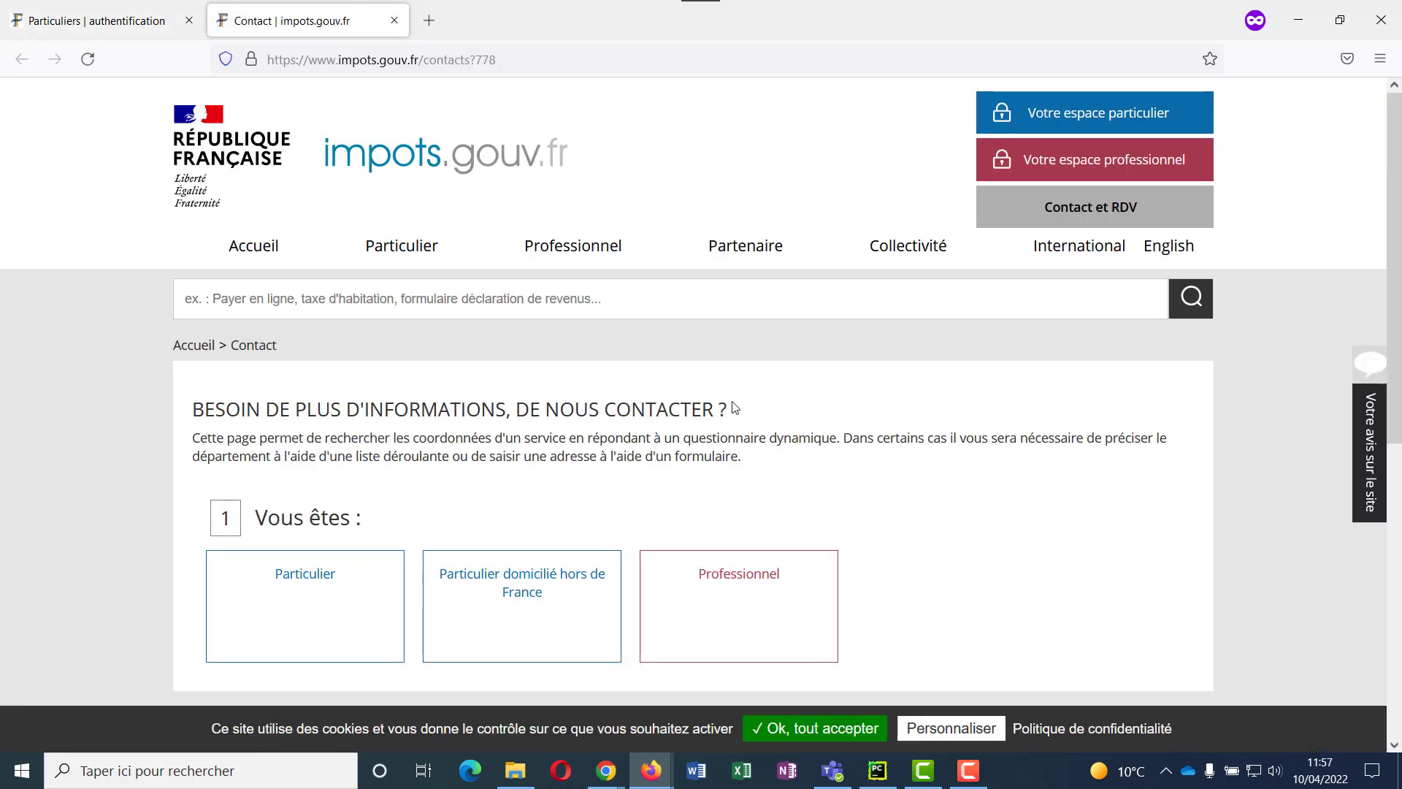
{"action": "left_click", "coordinate": [87, 21]}
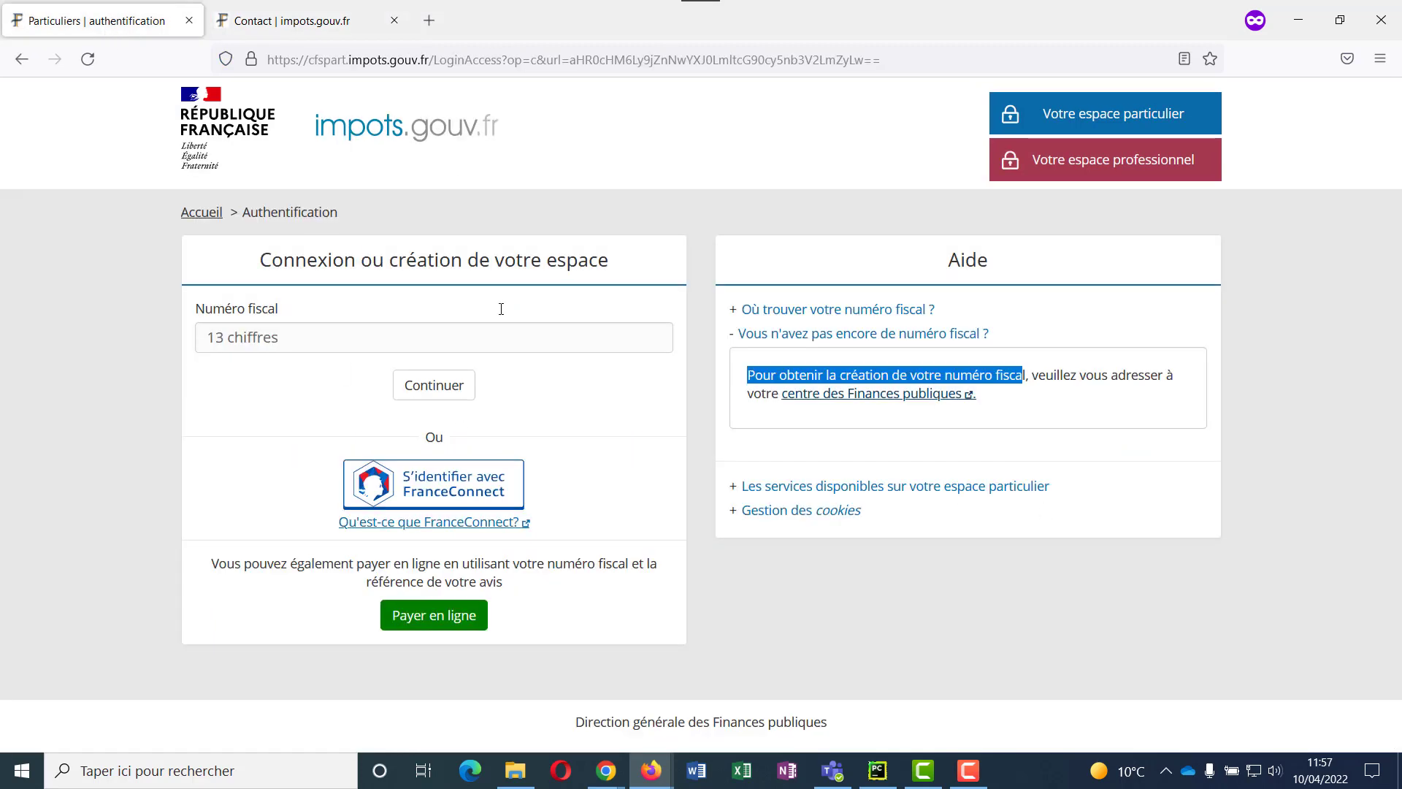
{"action": "left_click", "coordinate": [880, 406]}
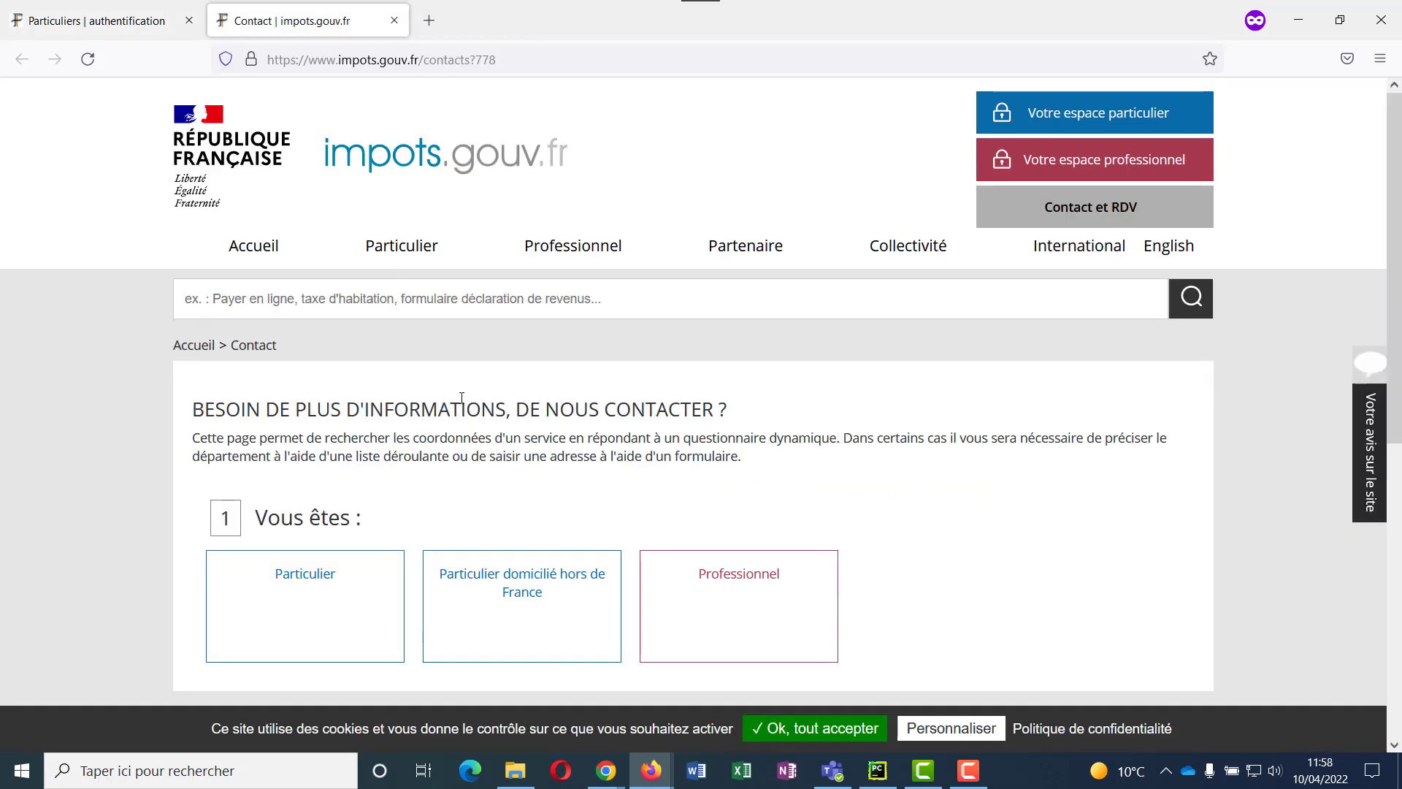
- Answer the contact questionnaire with Particulier, La gestion de vos impôts, Par téléphone and Pour toute autre question sur vos impôts, and examine the telephone contact details
{"action": "scroll", "coordinate": [461, 398], "scroll_direction": "down", "scroll_amount": 2}
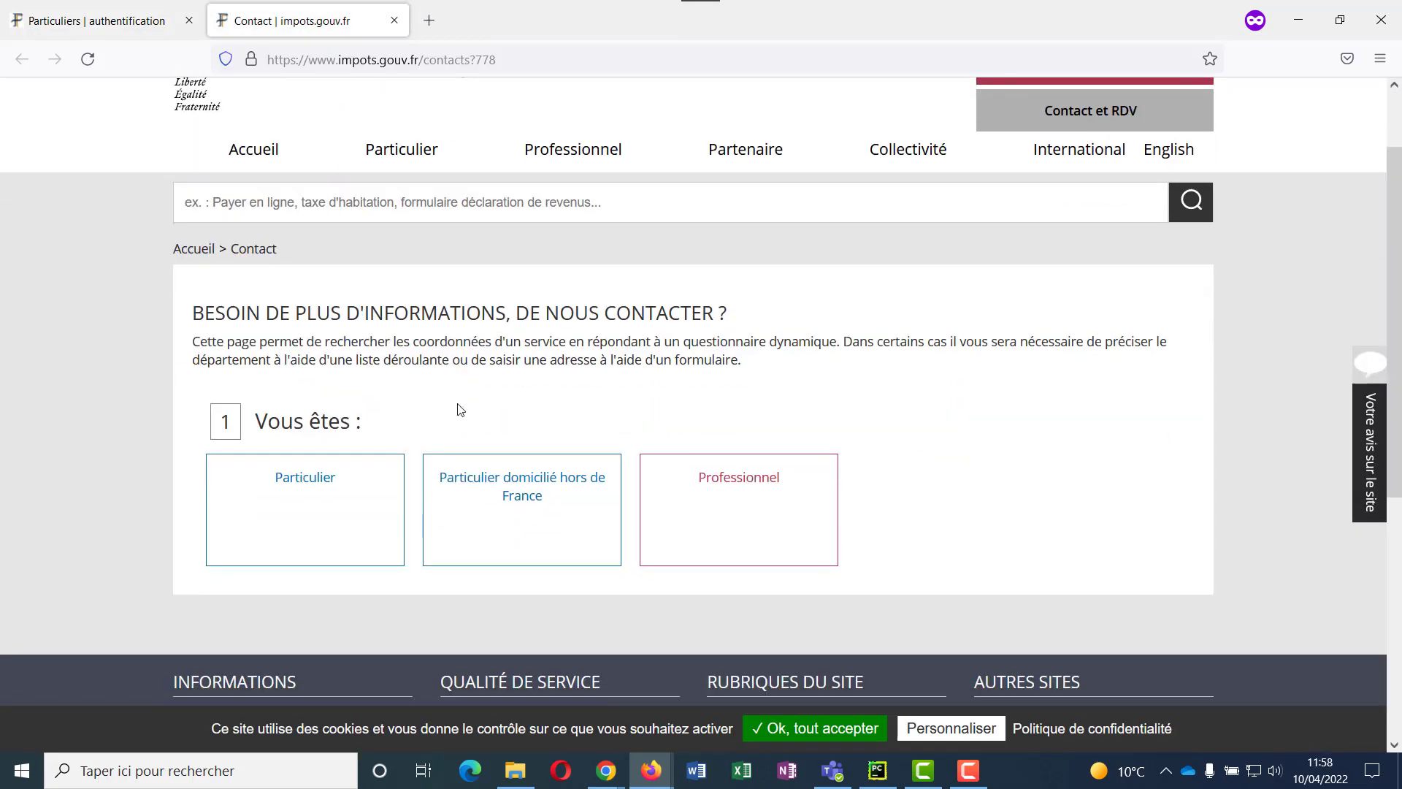
{"action": "left_click", "coordinate": [324, 531]}
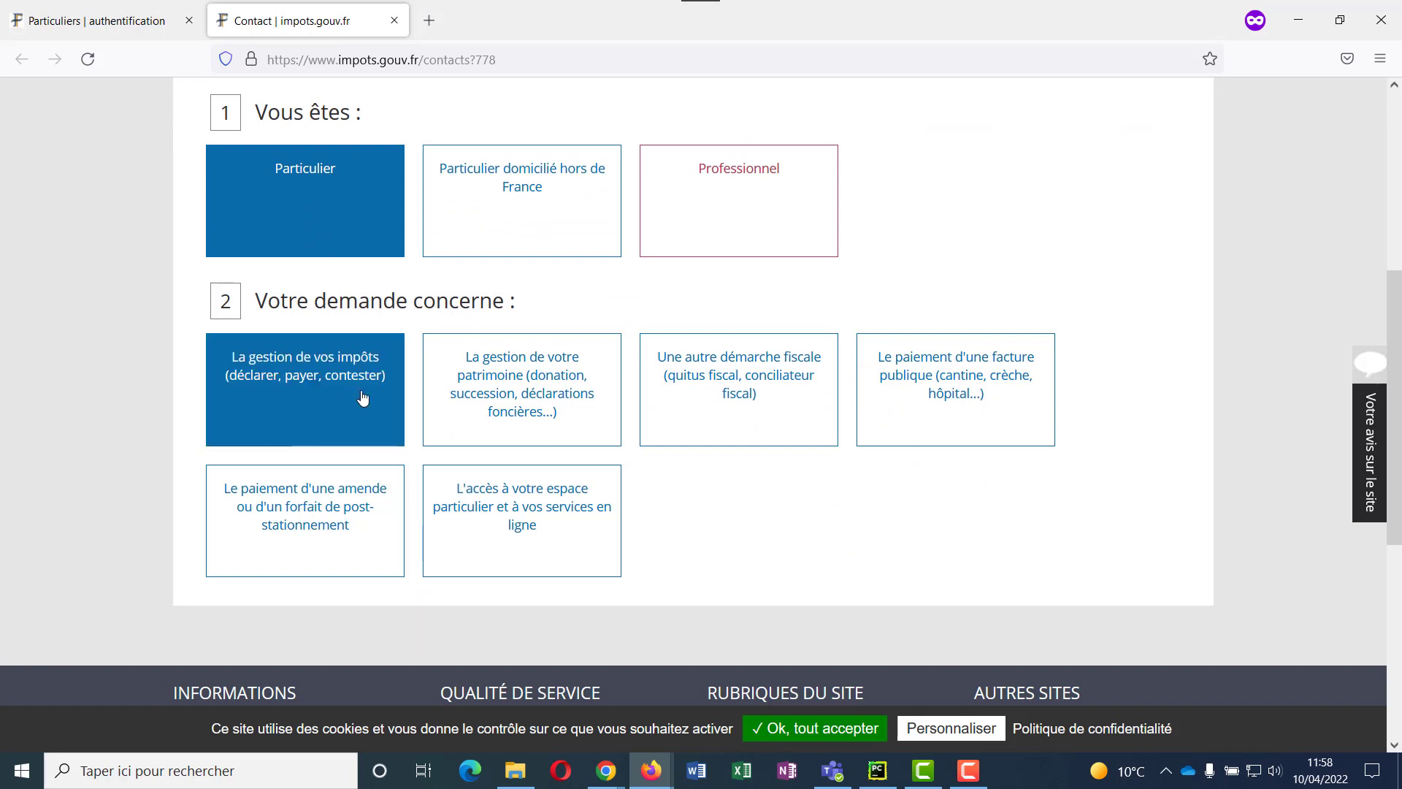
{"action": "left_click", "coordinate": [307, 375]}
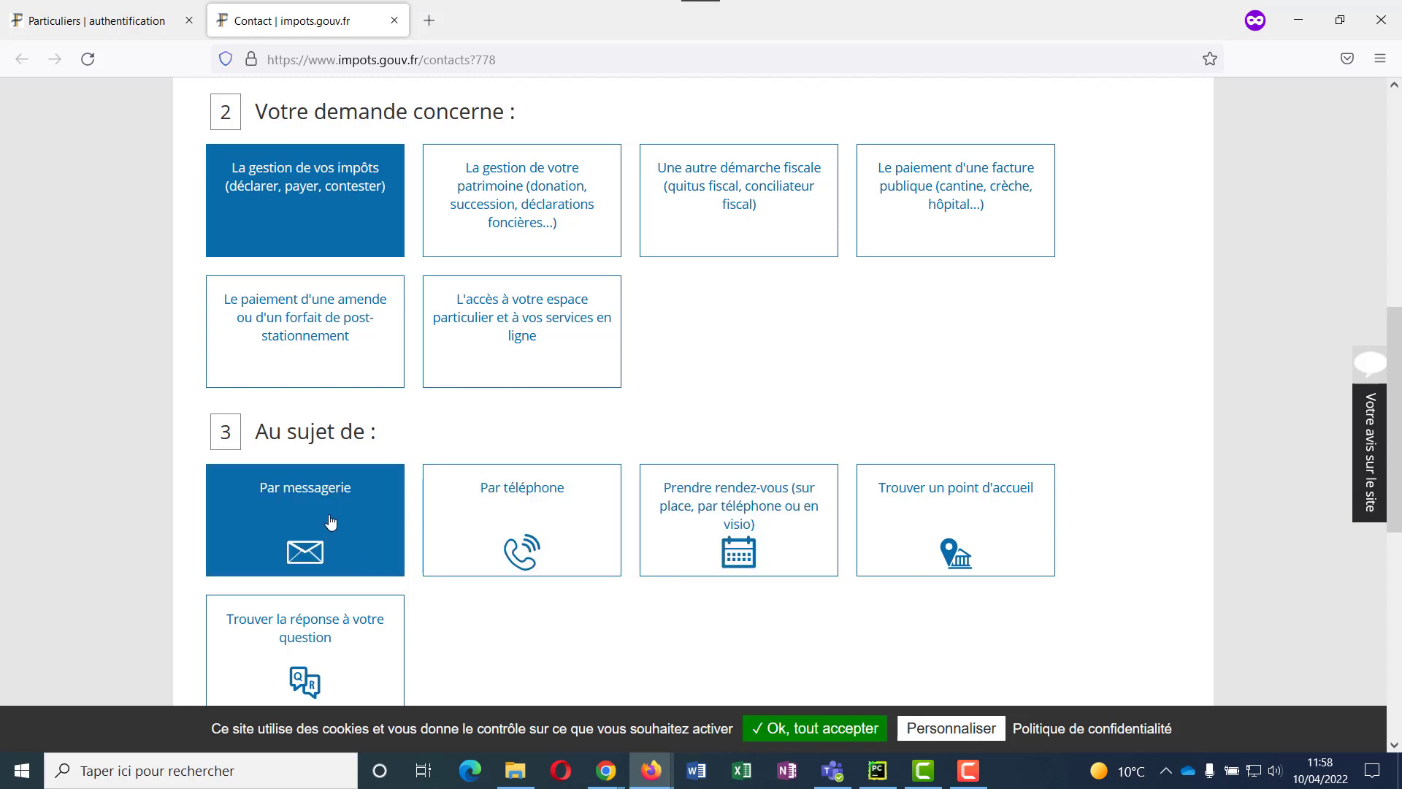
{"action": "left_click", "coordinate": [545, 488]}
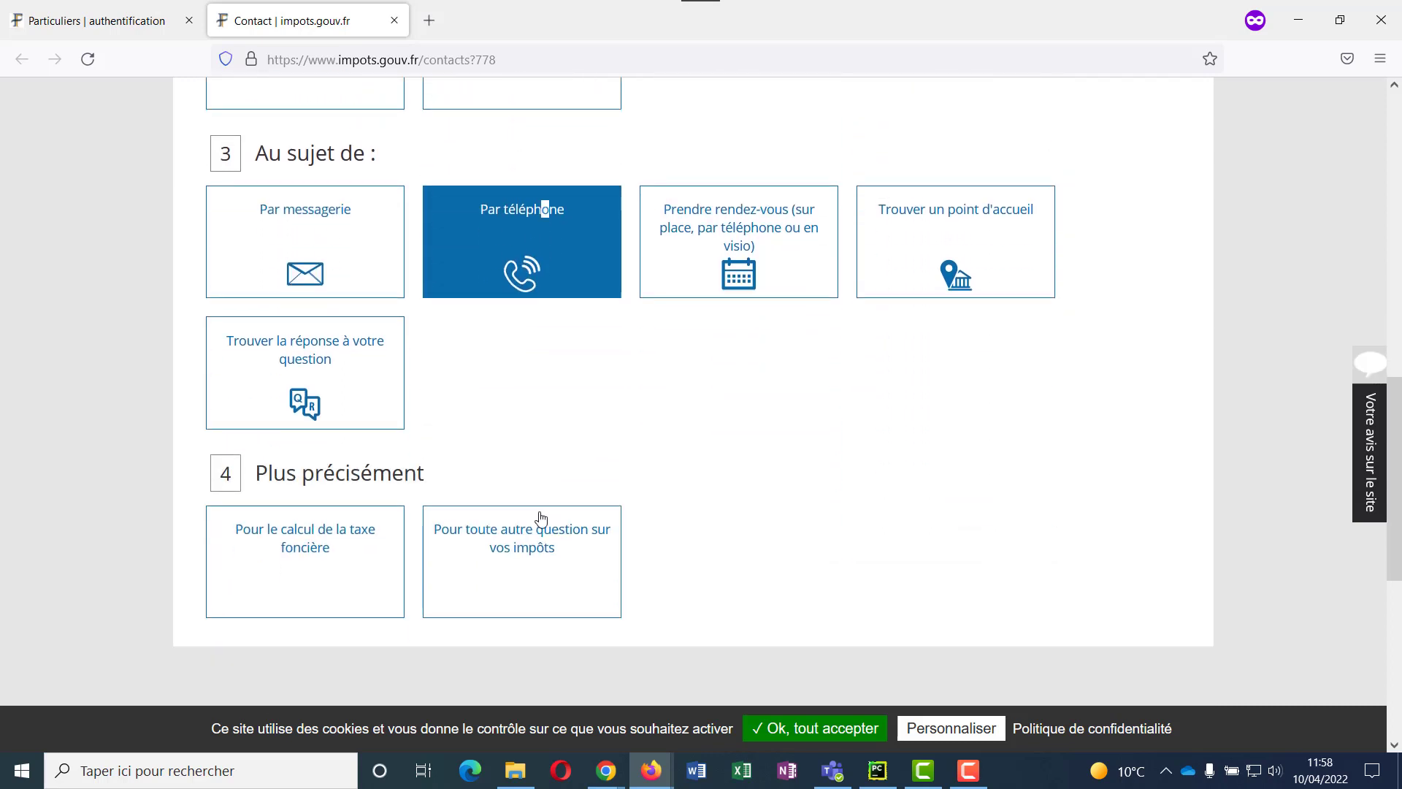
{"action": "left_click", "coordinate": [520, 511]}
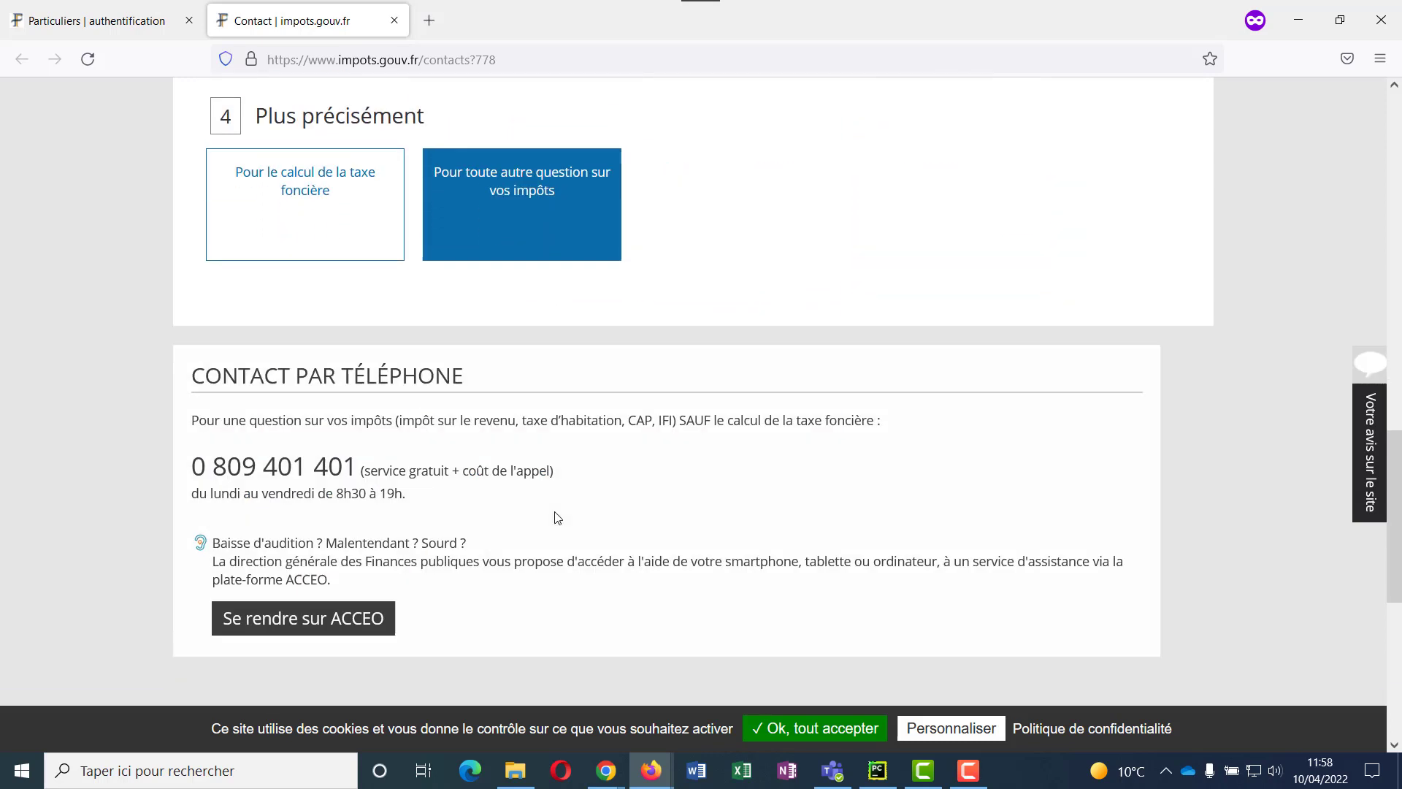
{"action": "left_click_drag", "start_coordinate": [198, 463], "coordinate": [580, 479]}
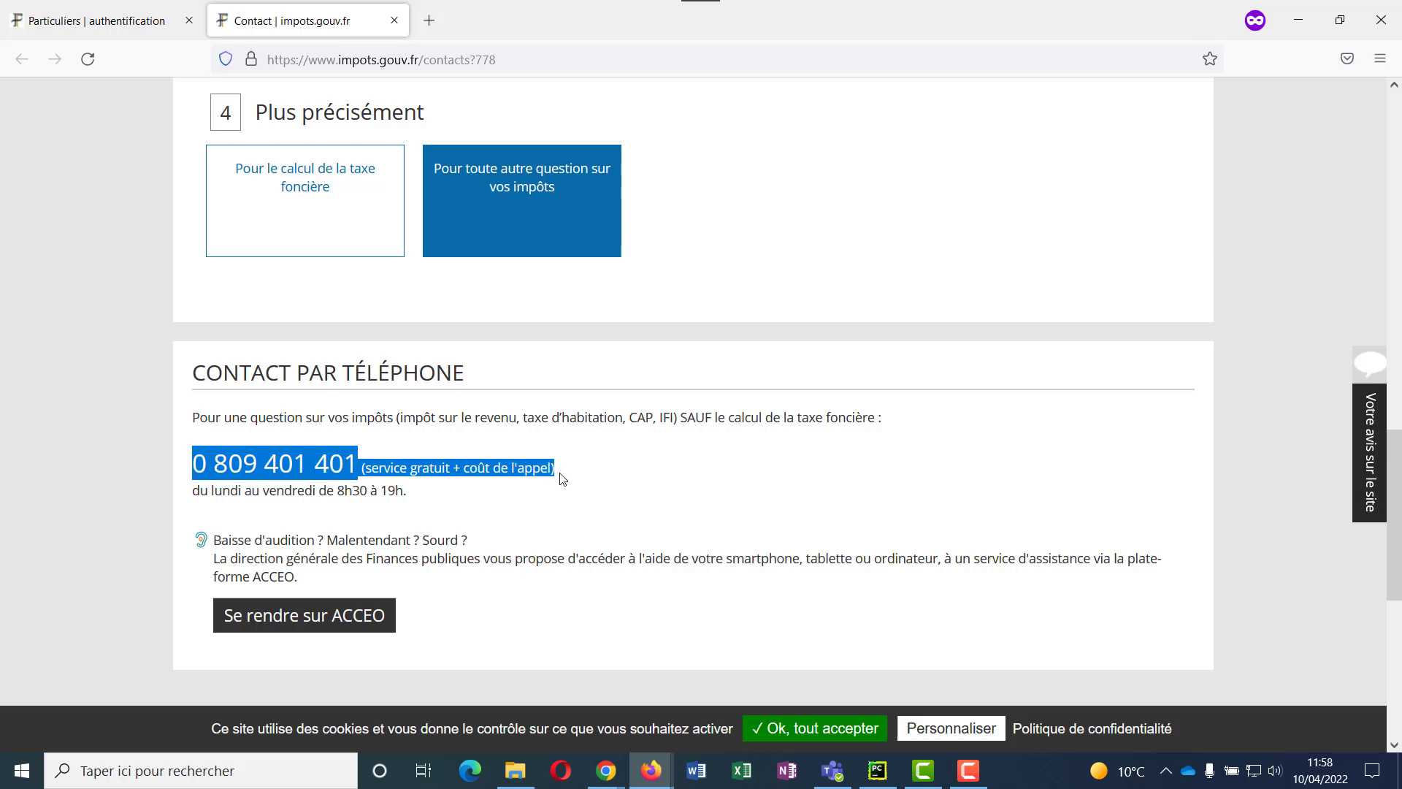
- Examine the address form under Prendre rendez-vous and the map link under Trouver un point d'accueil in the contact questionnaire
{"action": "scroll", "coordinate": [566, 475], "scroll_direction": "up", "scroll_amount": 8}
{"action": "left_click", "coordinate": [806, 477]}
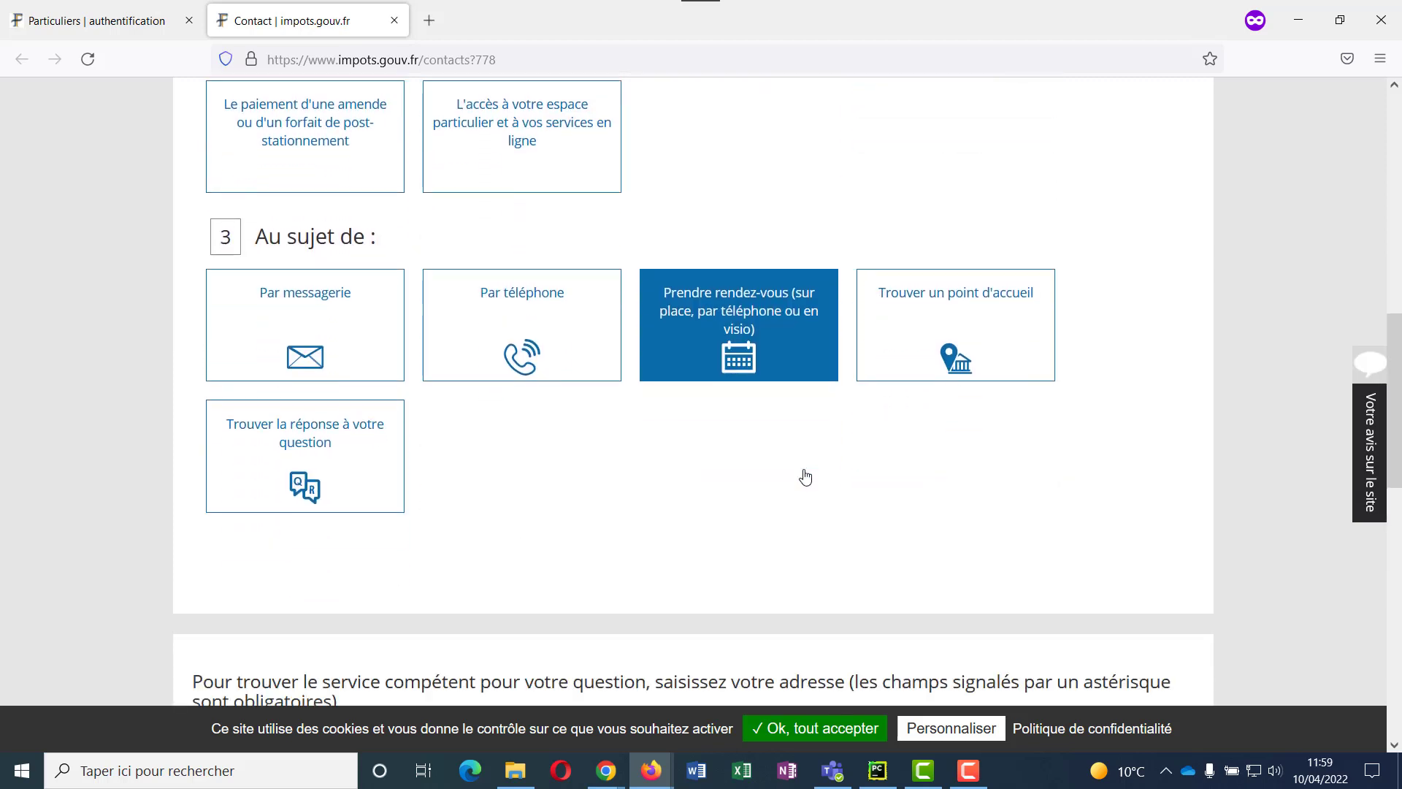
{"action": "scroll", "coordinate": [805, 478], "scroll_direction": "down", "scroll_amount": 2}
{"action": "scroll", "coordinate": [455, 617], "scroll_direction": "down", "scroll_amount": 3}
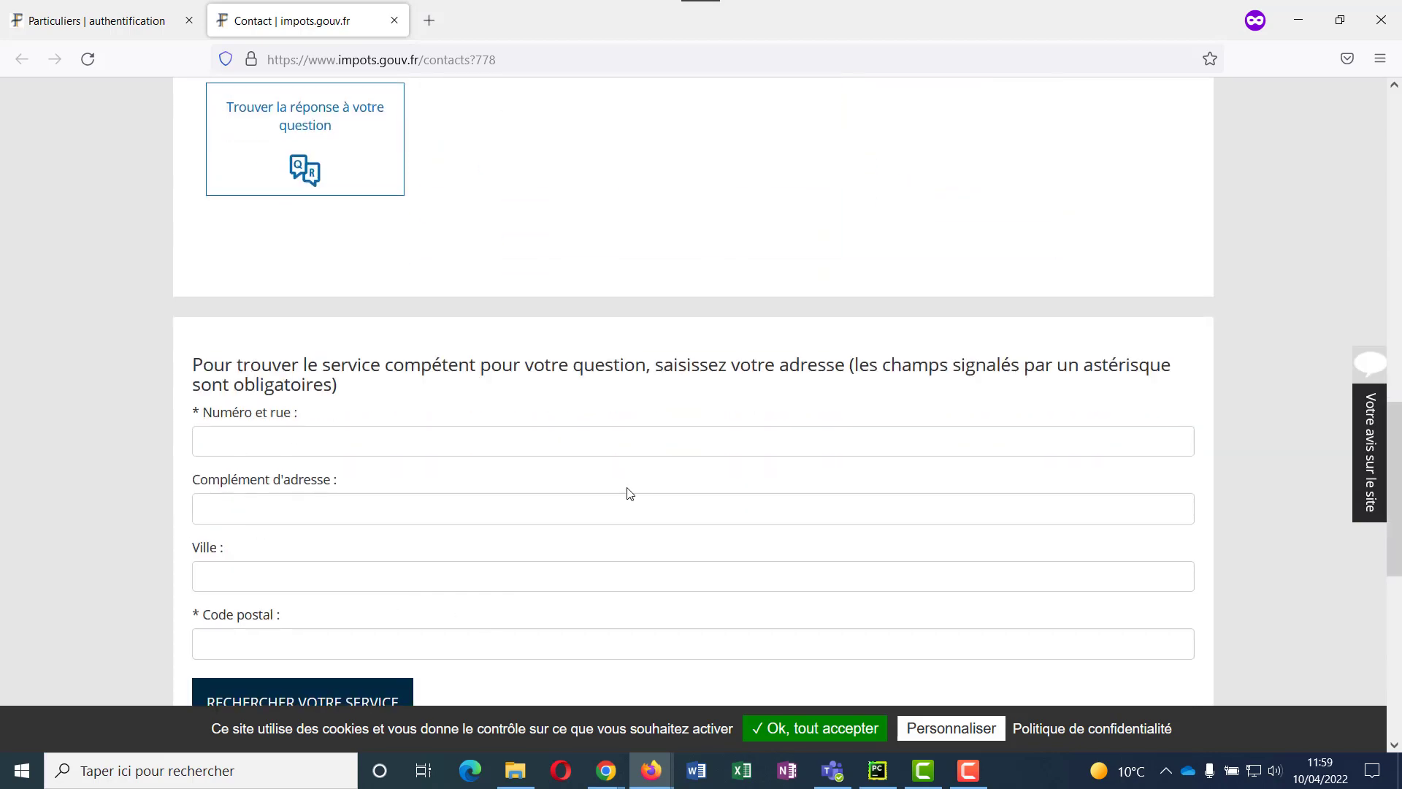
{"action": "scroll", "coordinate": [628, 491], "scroll_direction": "down", "scroll_amount": 2}
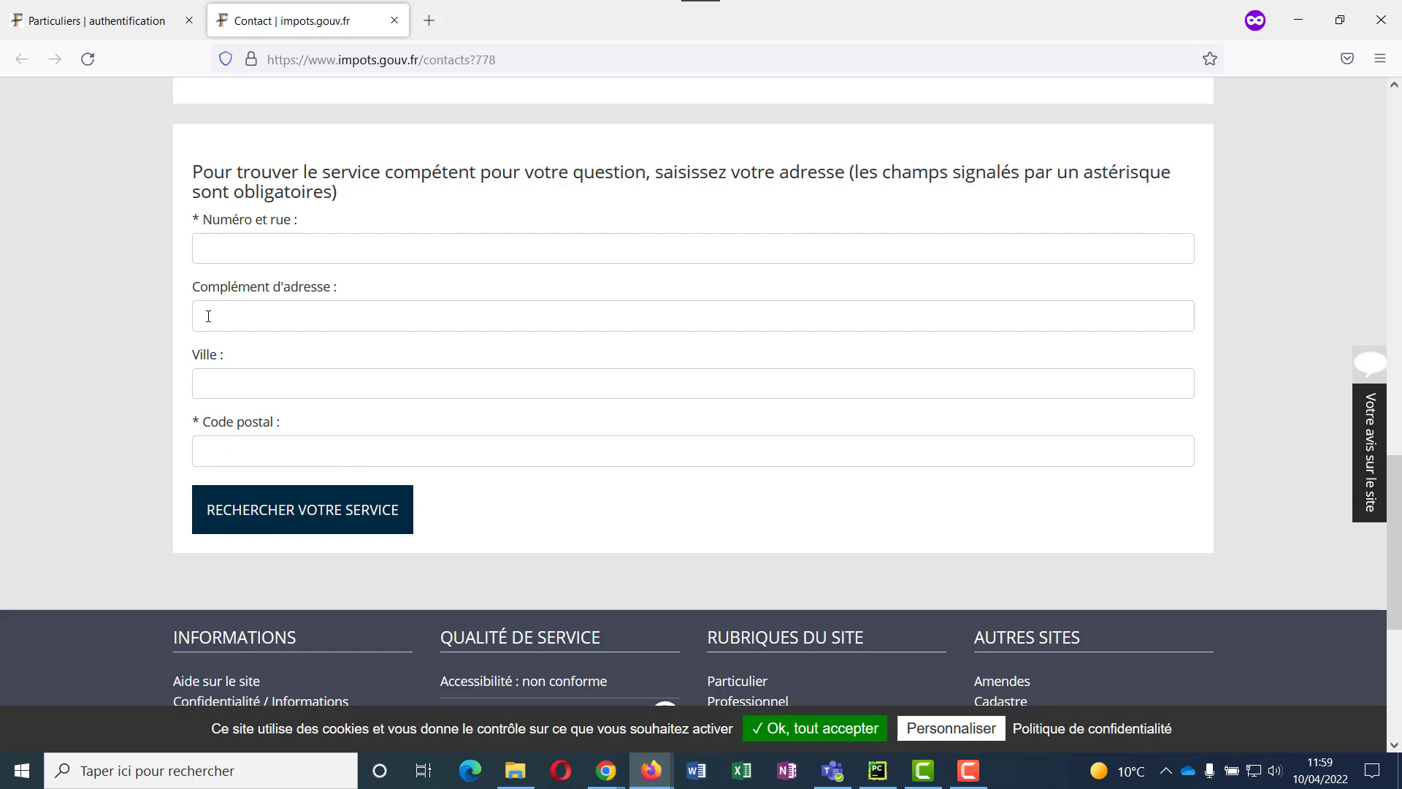
{"action": "scroll", "coordinate": [1007, 408], "scroll_direction": "up", "scroll_amount": 8}
{"action": "scroll", "coordinate": [1007, 409], "scroll_direction": "down", "scroll_amount": 1}
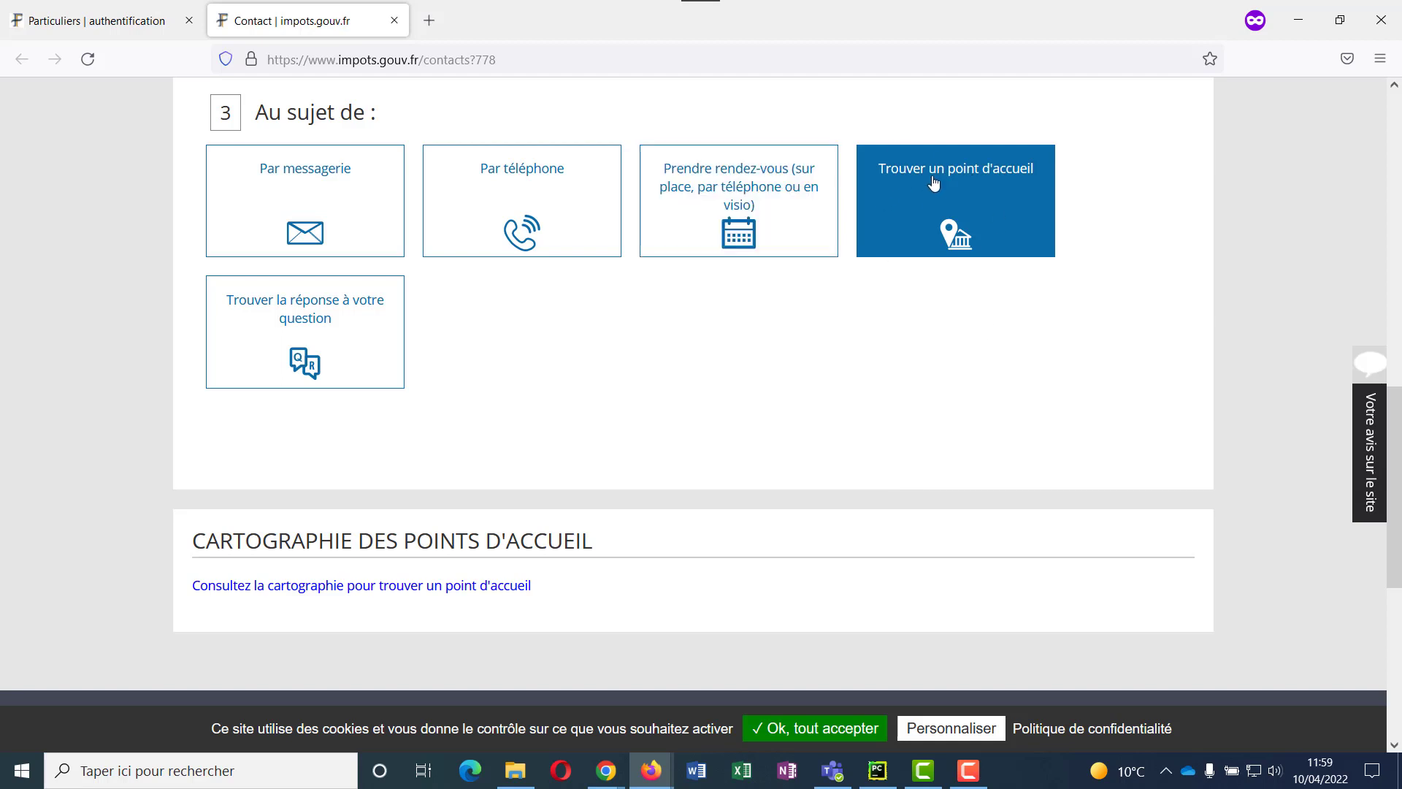
- Change the request to L'accès à votre espace particulier, choose Une difficulté pour créer votre espace particulier, and select Vous ne connaissez pas votre numéro fiscal
{"action": "scroll", "coordinate": [576, 363], "scroll_direction": "up", "scroll_amount": 7}
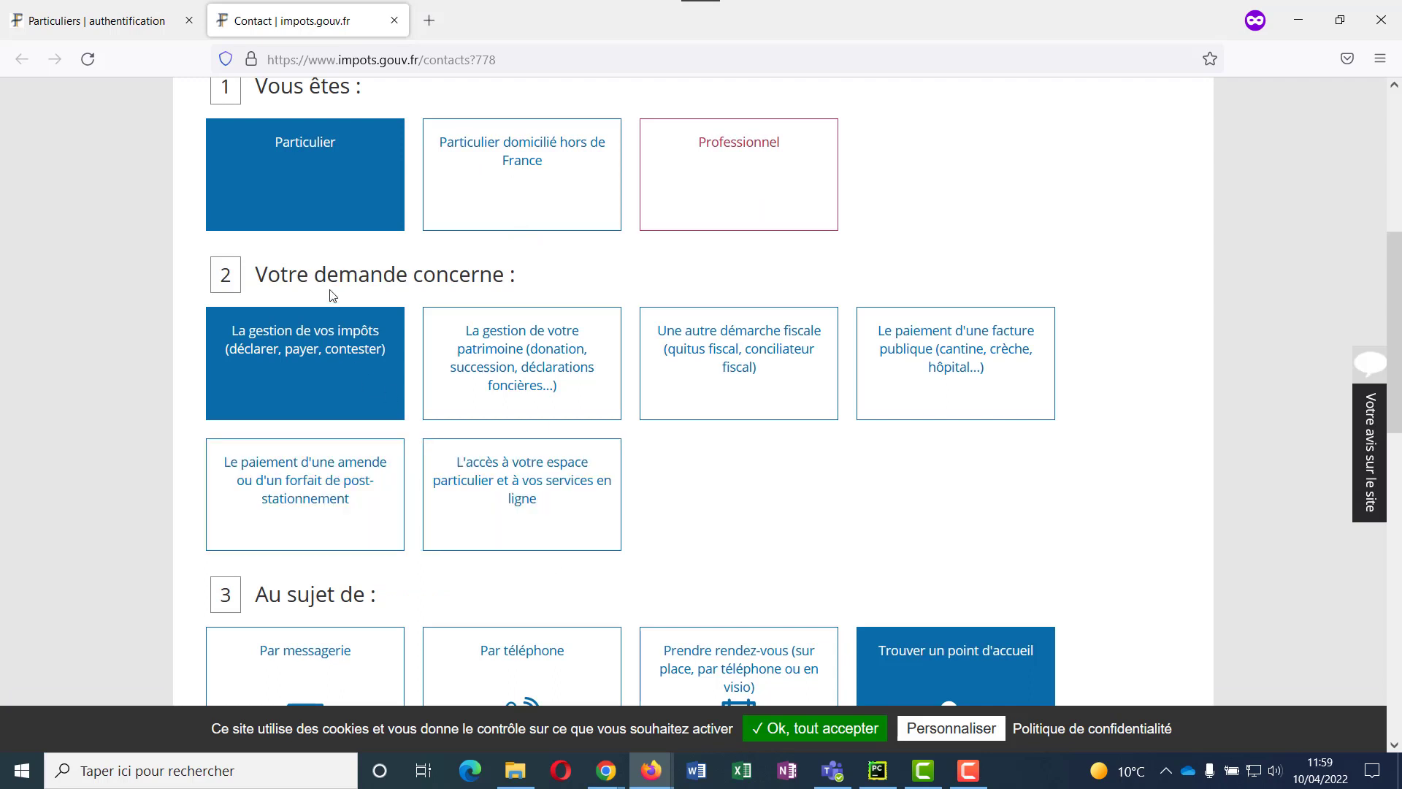
{"action": "left_click", "coordinate": [525, 513]}
{"action": "scroll", "coordinate": [523, 516], "scroll_direction": "down", "scroll_amount": 2}
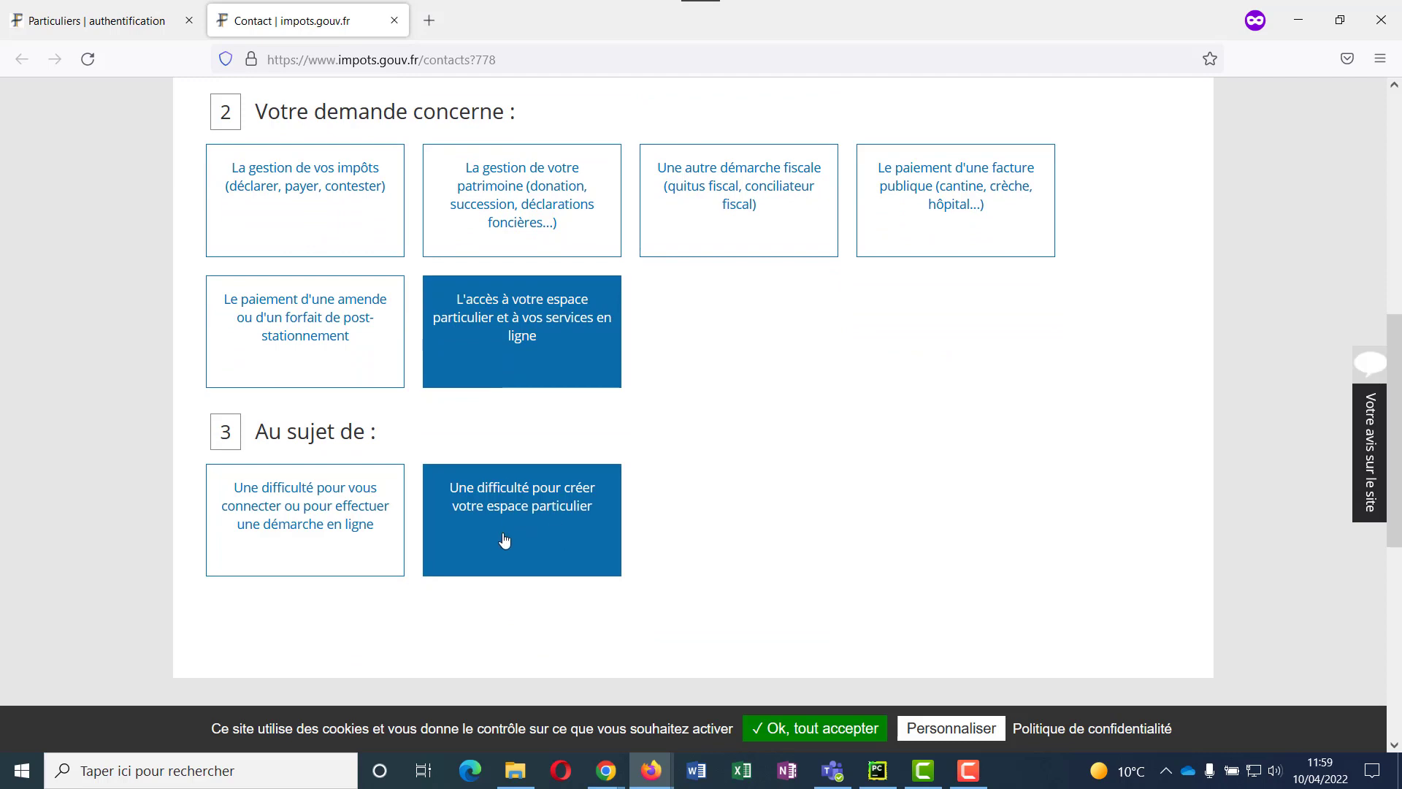
{"action": "left_click", "coordinate": [522, 531]}
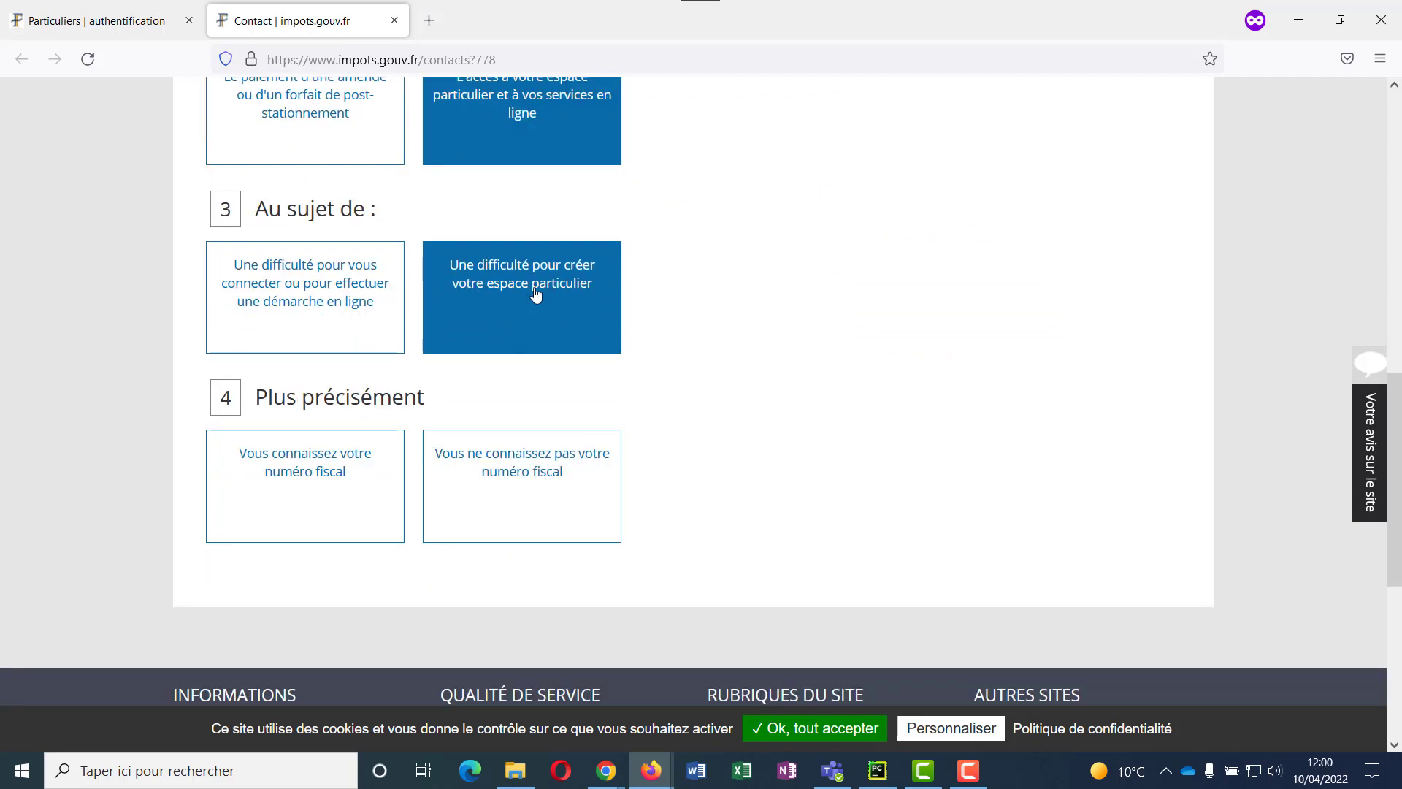
{"action": "left_click", "coordinate": [346, 438]}
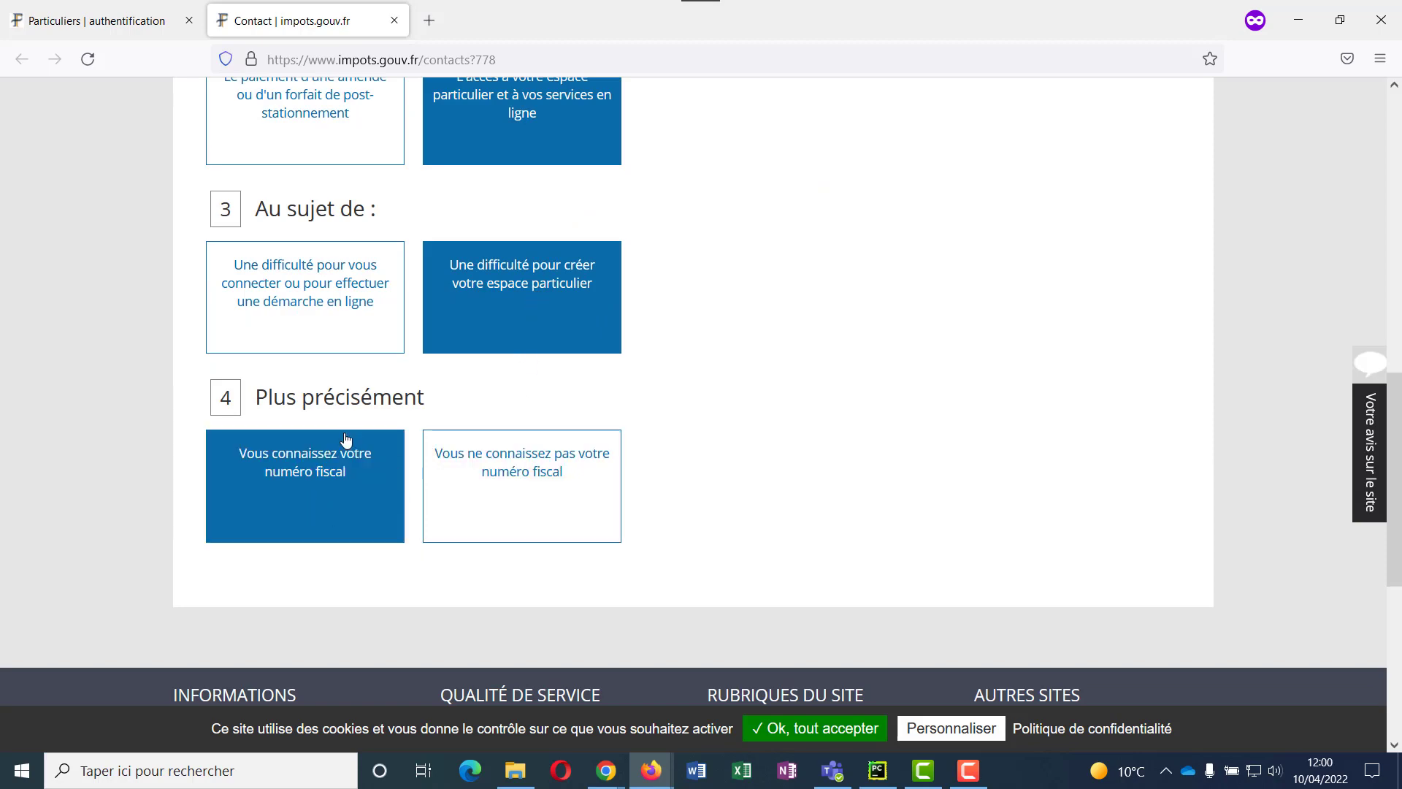
{"action": "left_click", "coordinate": [571, 449]}
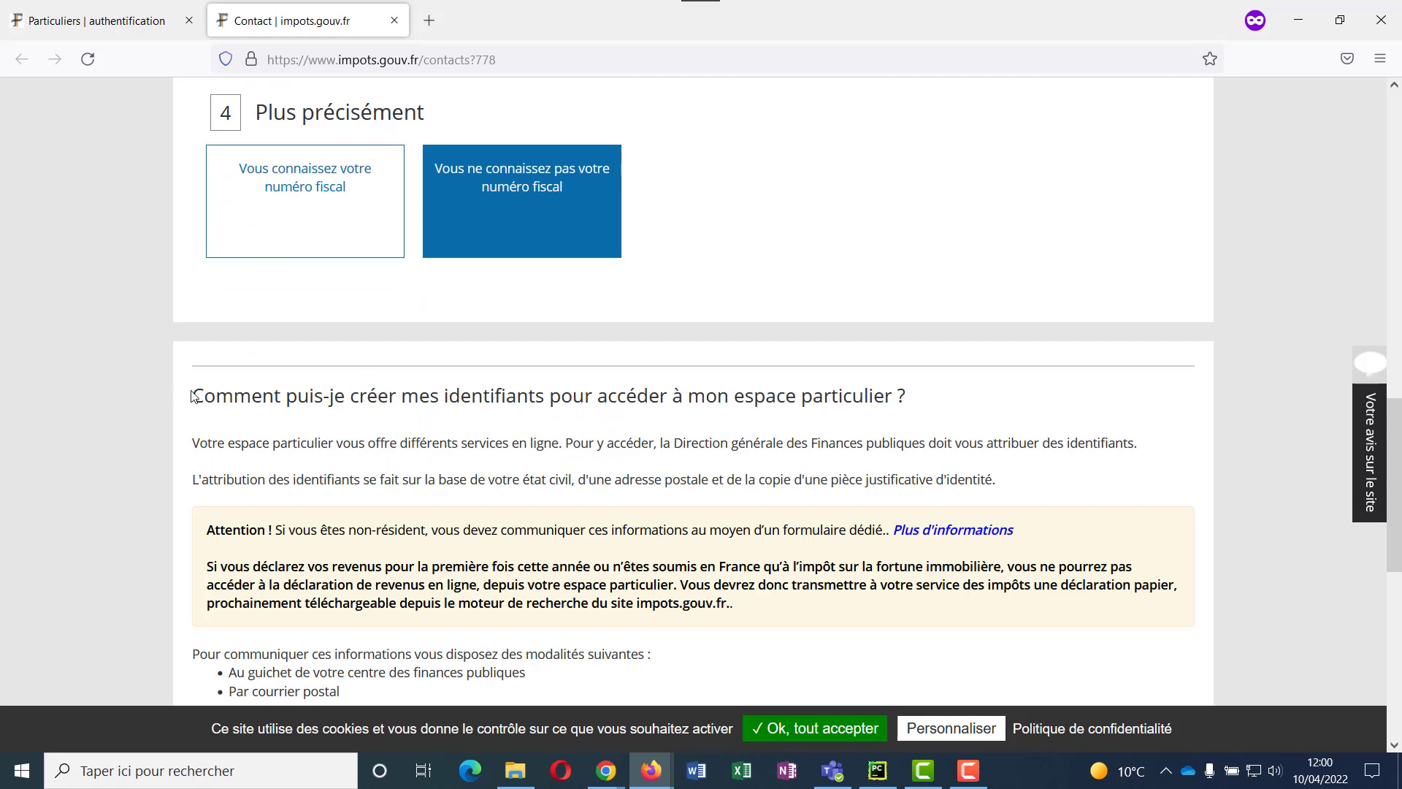
- Read the guidance on creating credentials, highlighting the required documents and the paper declaration rule for people declaring income for the first time
{"action": "left_click_drag", "start_coordinate": [196, 396], "coordinate": [598, 673]}
{"action": "scroll", "coordinate": [598, 673], "scroll_direction": "down", "scroll_amount": 3}
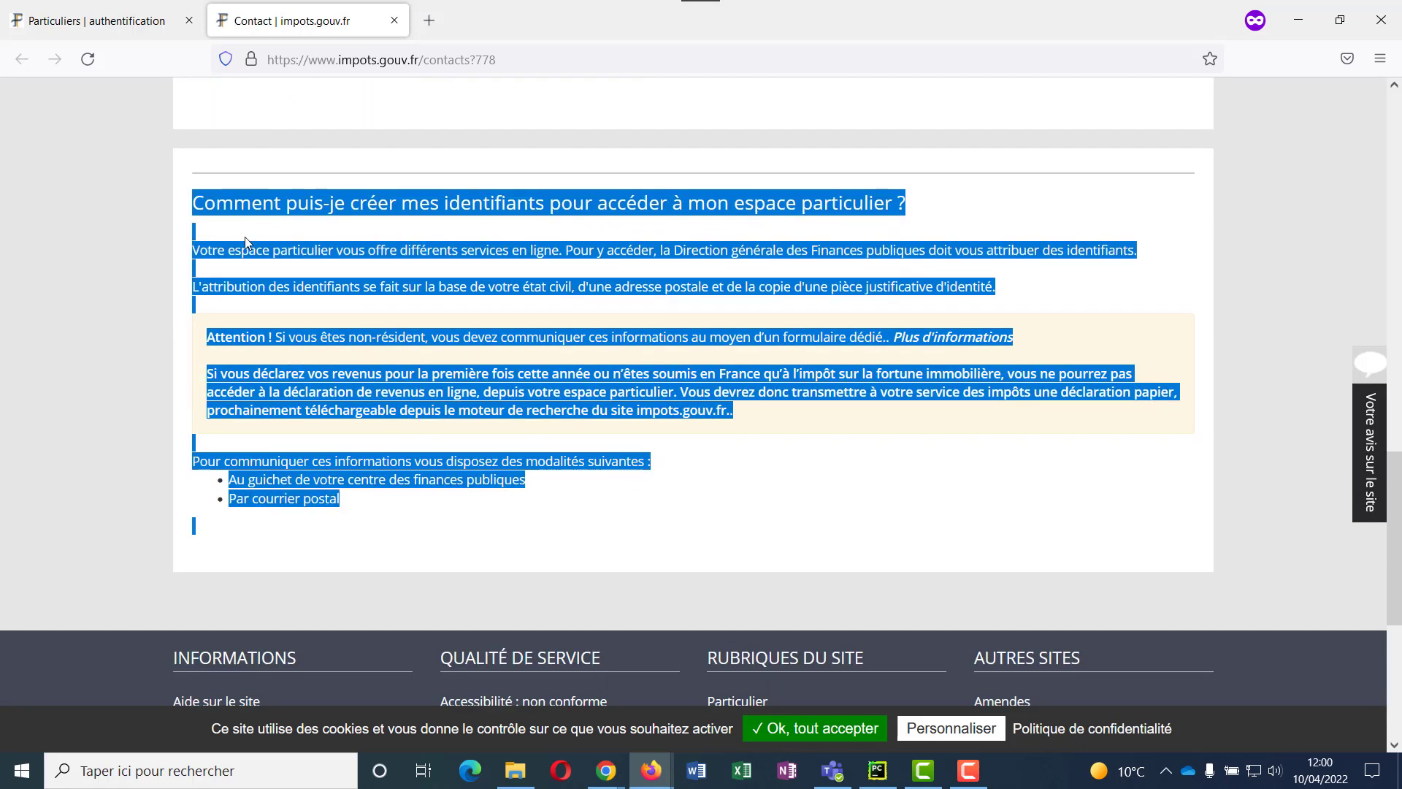
{"action": "left_click", "coordinate": [685, 263]}
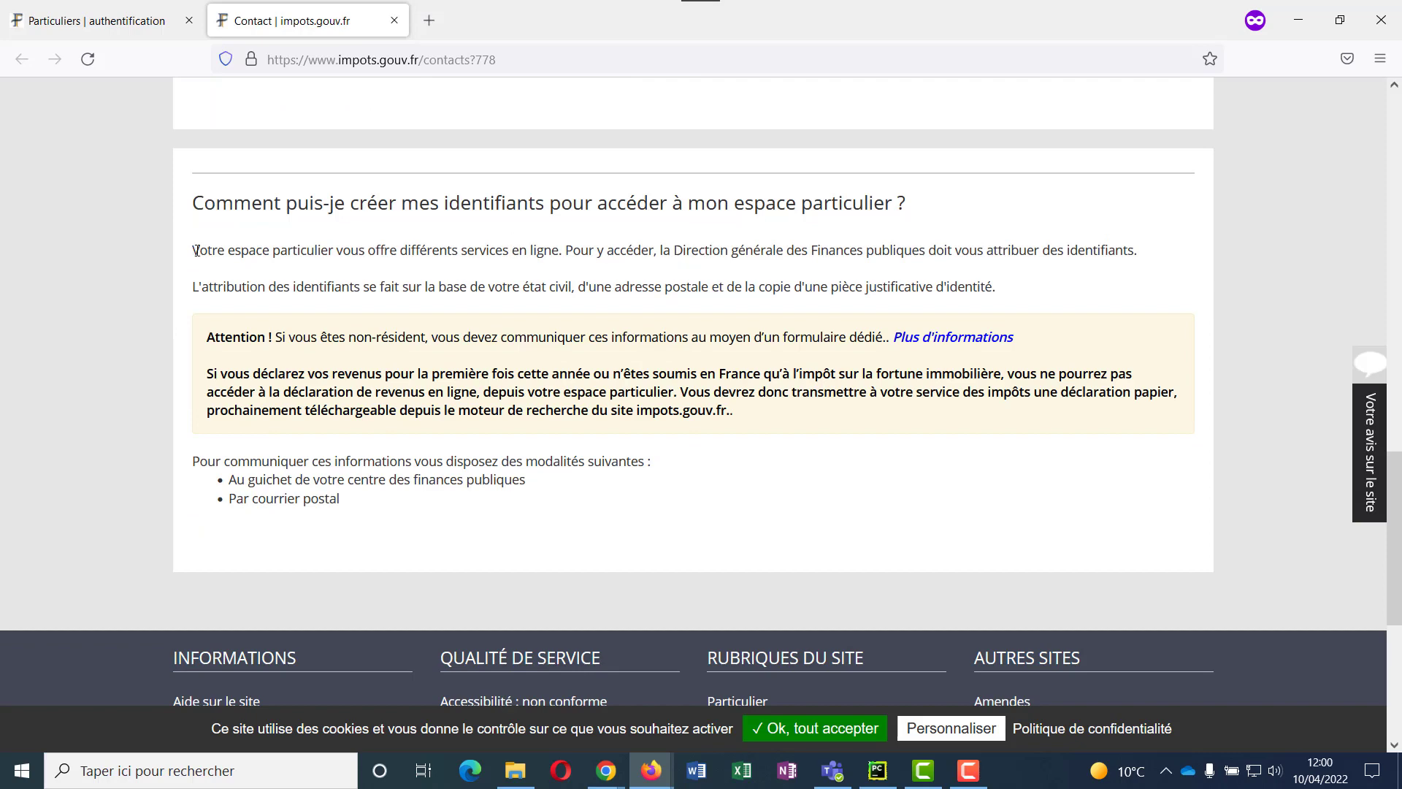
{"action": "left_click_drag", "start_coordinate": [192, 250], "coordinate": [881, 250]}
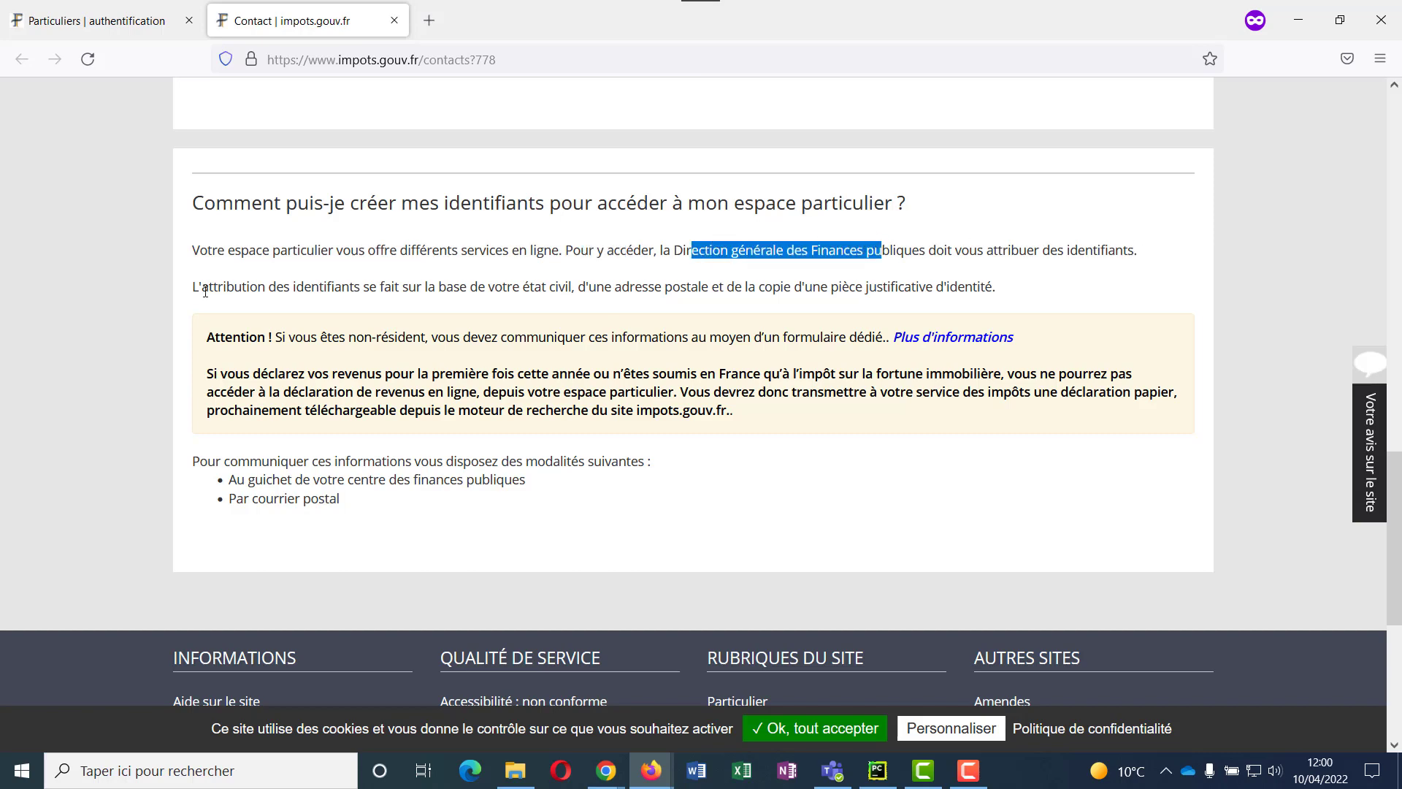
{"action": "left_click_drag", "start_coordinate": [199, 289], "coordinate": [1010, 295]}
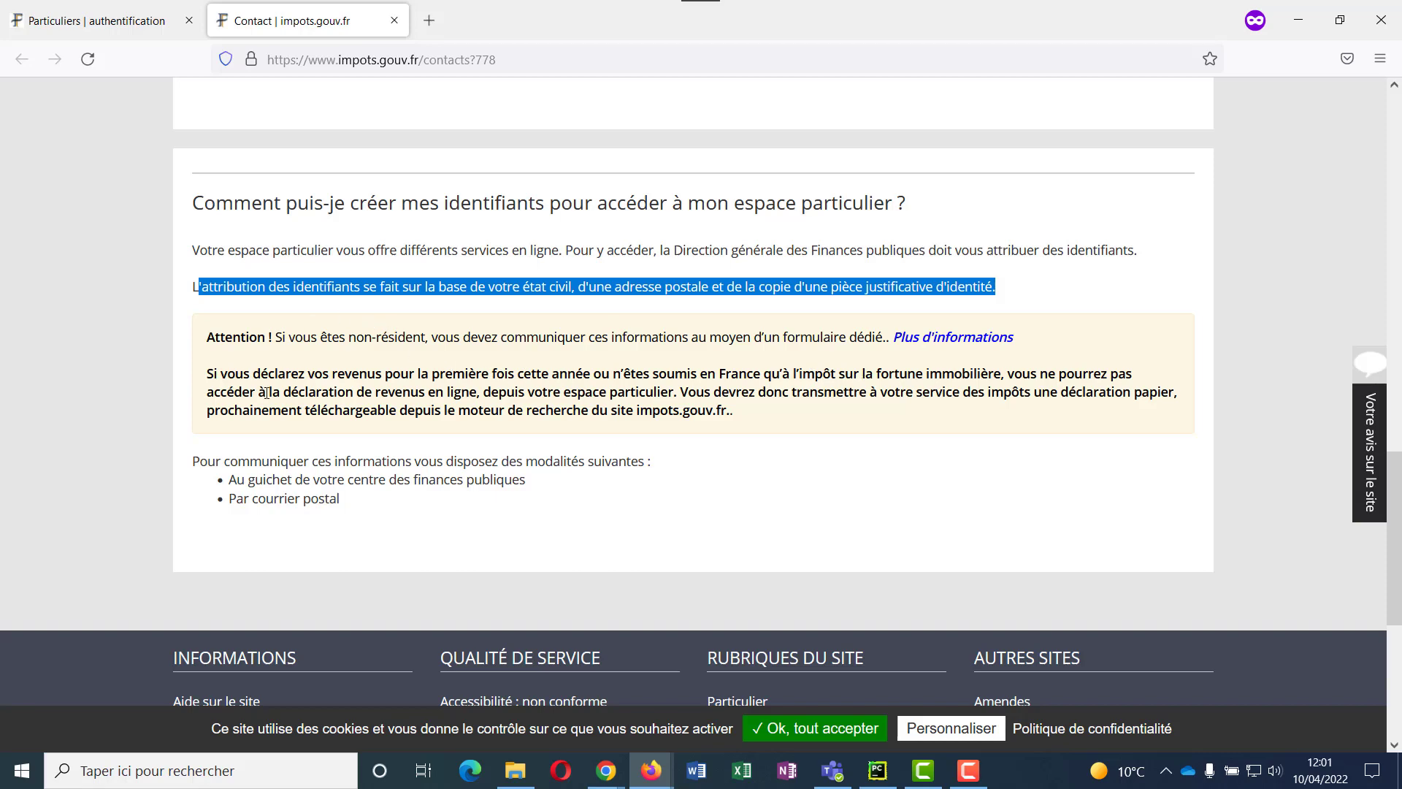
{"action": "left_click_drag", "start_coordinate": [266, 393], "coordinate": [479, 401]}
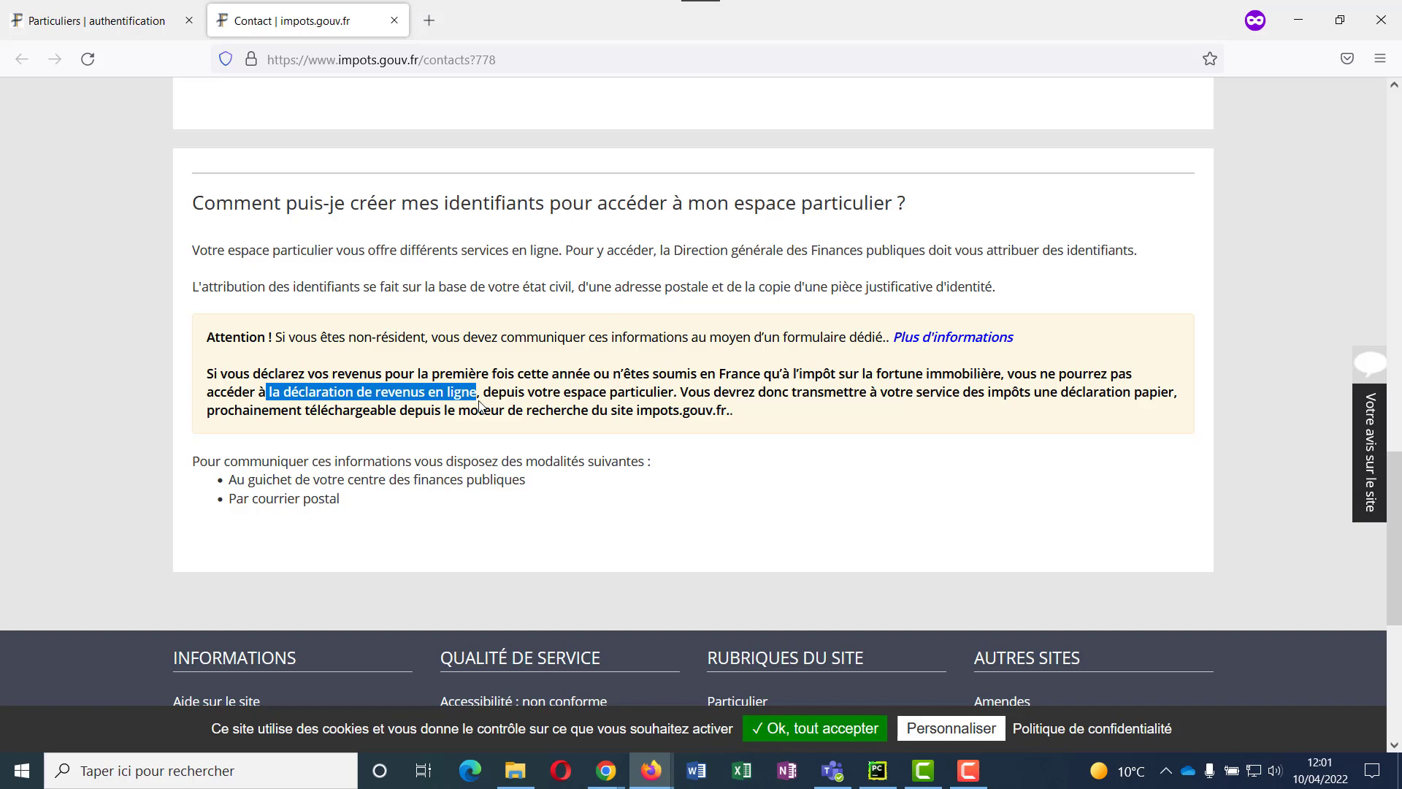
{"action": "left_click_drag", "start_coordinate": [673, 393], "coordinate": [1184, 398]}
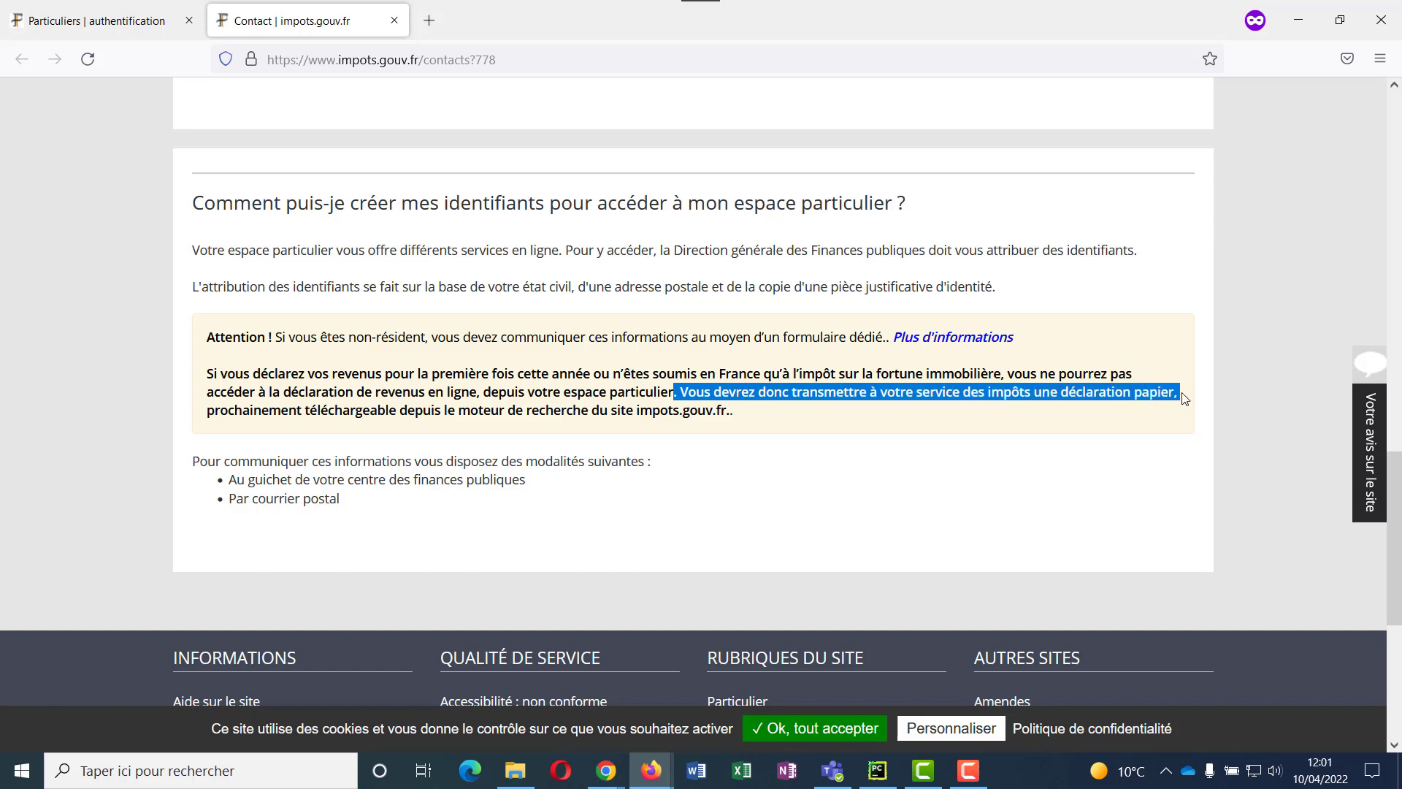
{"action": "left_click_drag", "start_coordinate": [296, 410], "coordinate": [733, 417]}
- Search the tax site for "FORMULAIRE N°2042"
{"action": "scroll", "coordinate": [661, 460], "scroll_direction": "up", "scroll_amount": 15}
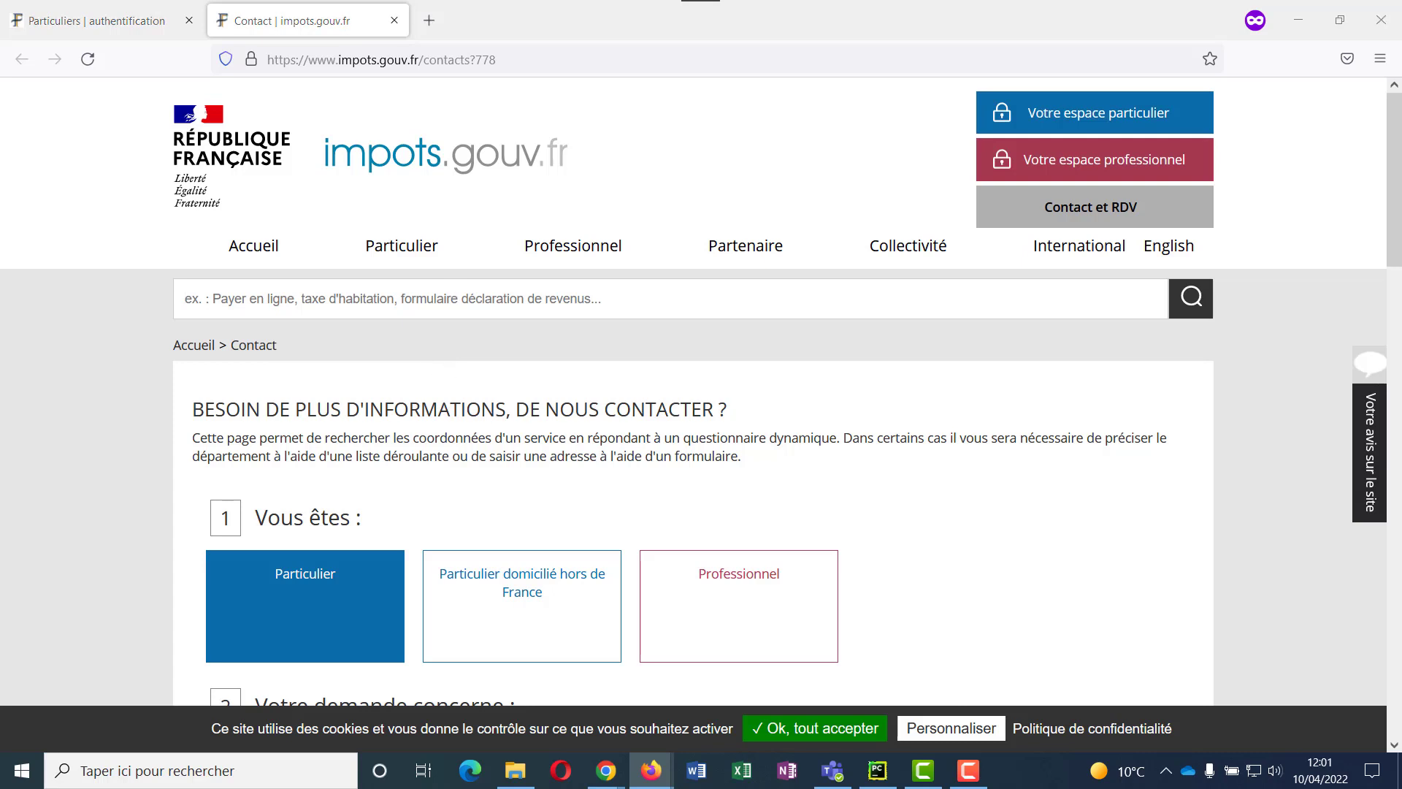
{"action": "left_click", "coordinate": [428, 293]}
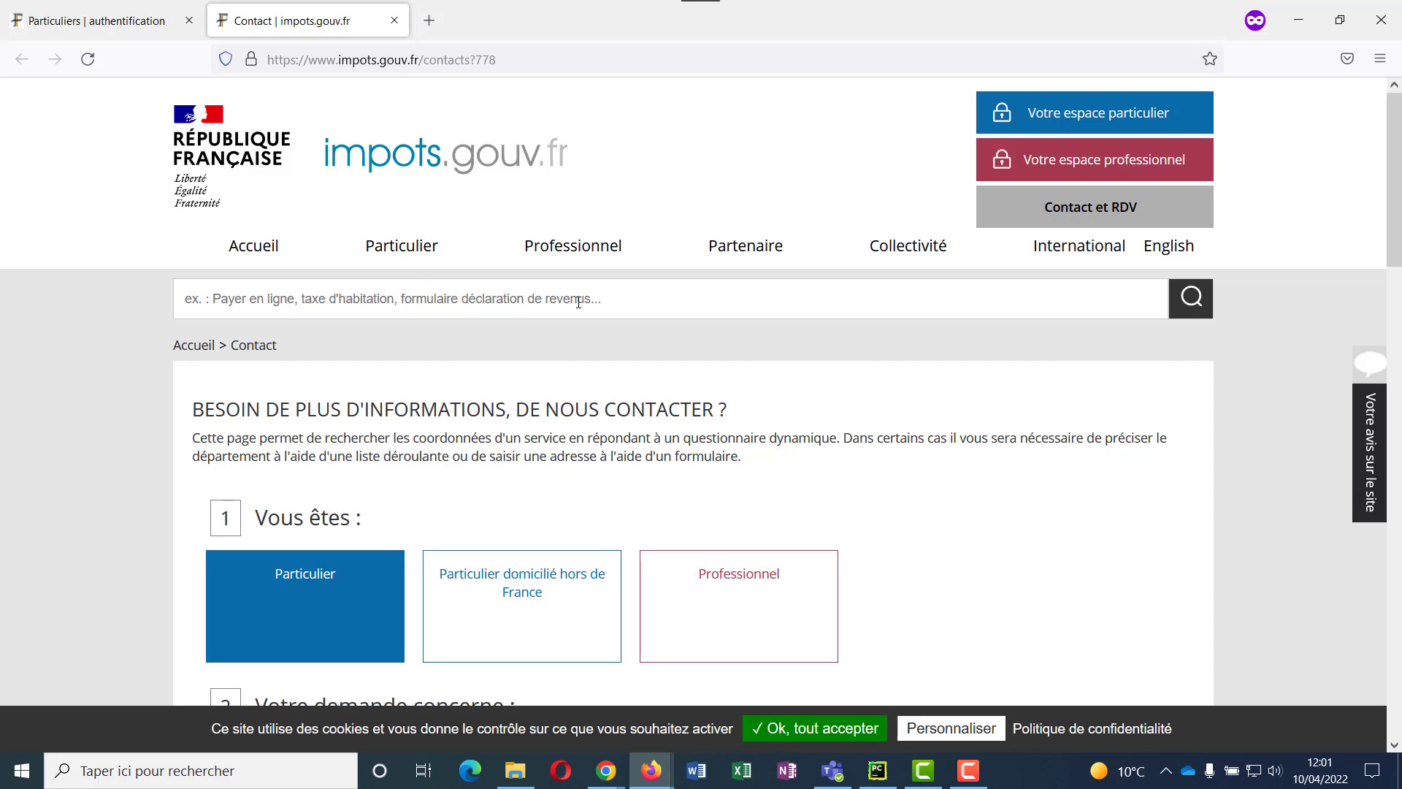
{"action": "scroll", "coordinate": [579, 301], "scroll_direction": "down", "scroll_amount": 15}
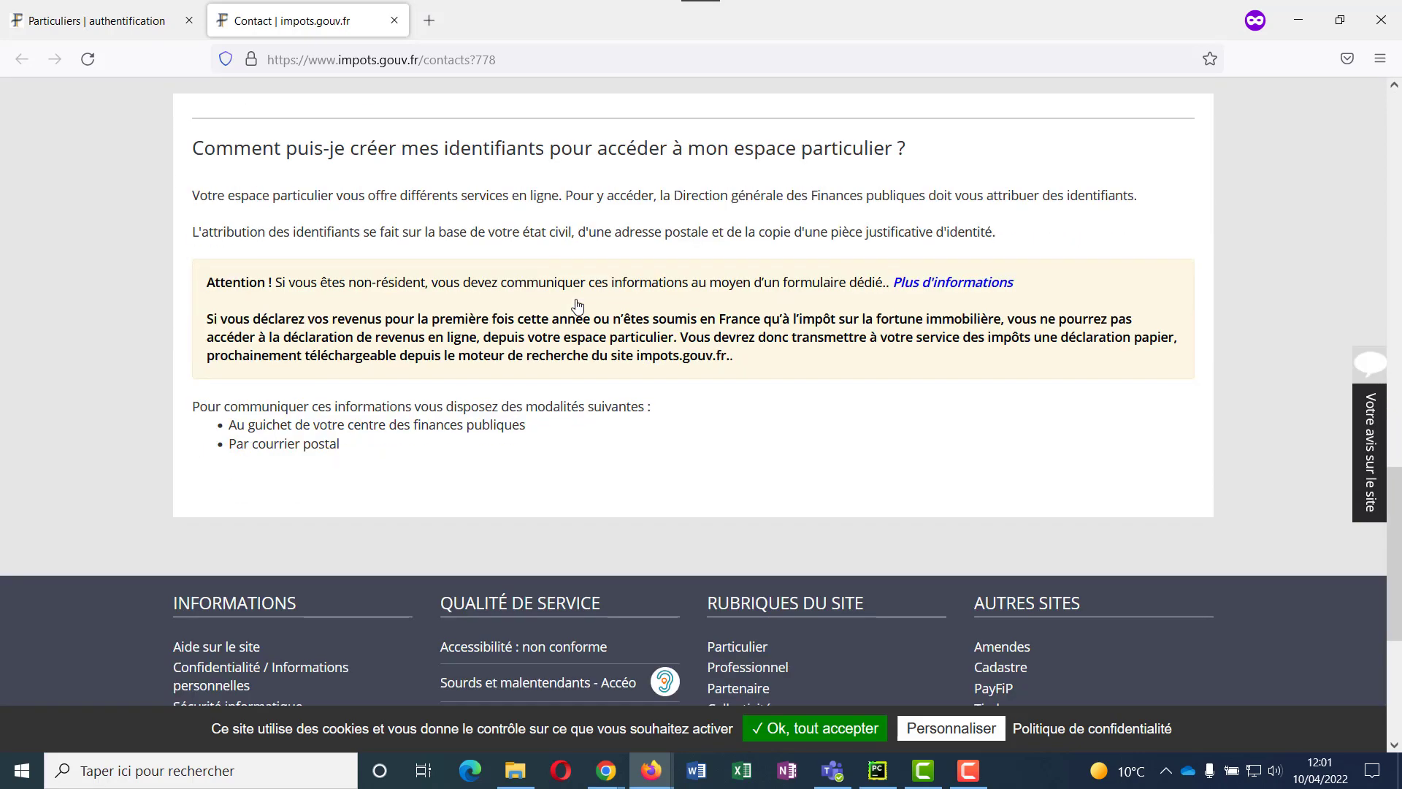
{"action": "scroll", "coordinate": [578, 305], "scroll_direction": "up", "scroll_amount": 15}
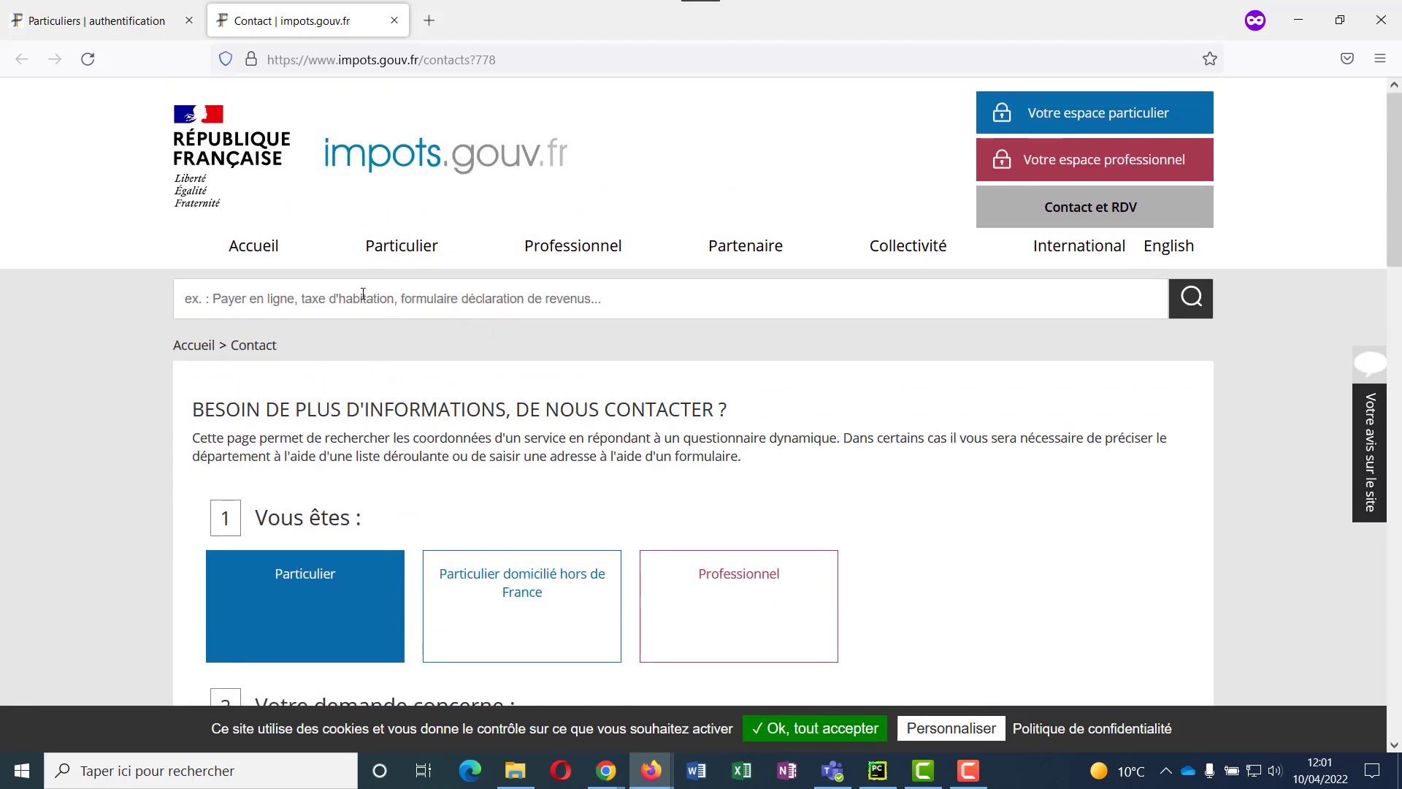
{"action": "type", "text": "FORMULAIRE N°2042"}
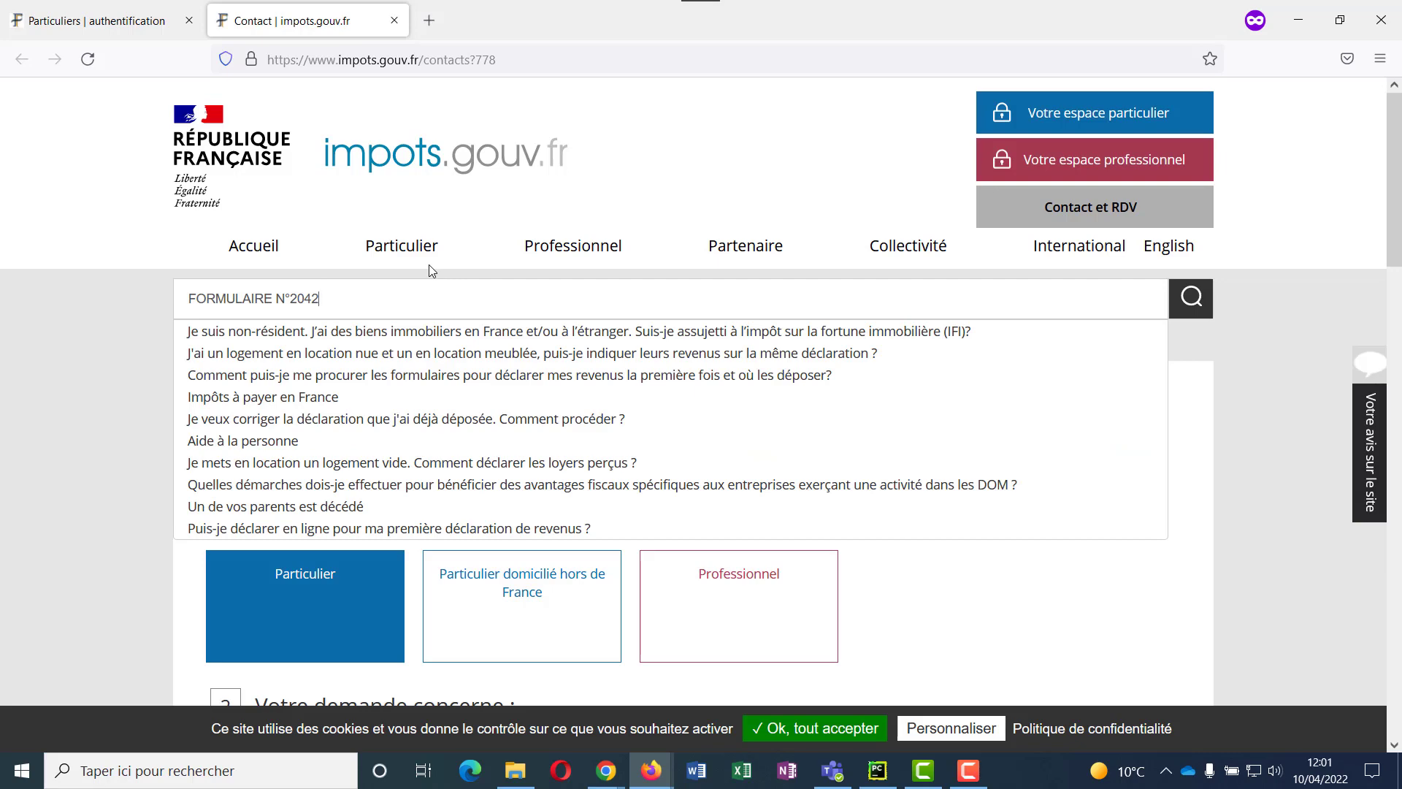
{"action": "key", "text": "Return"}
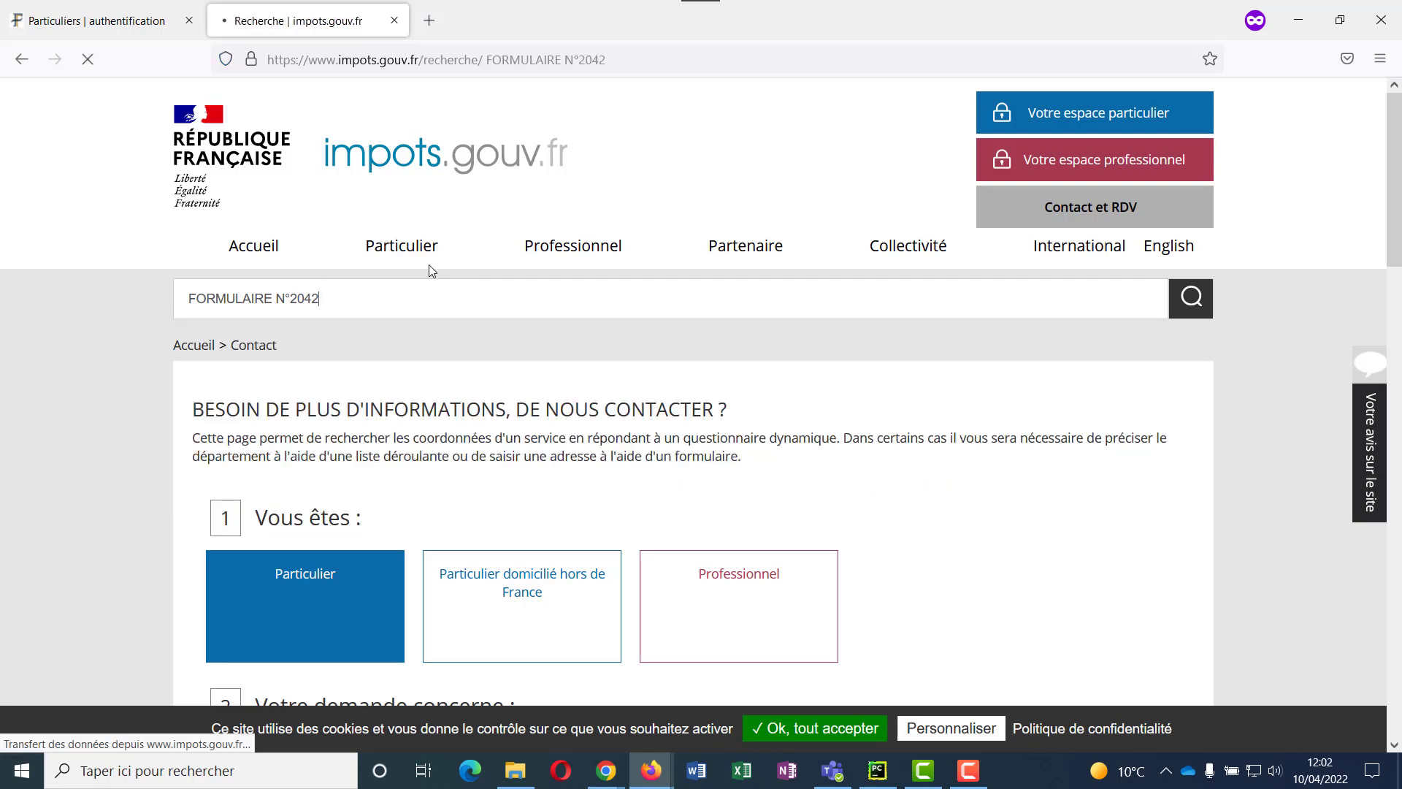
- Open the result about obtaining and submitting the forms for a first income declaration and examine its instructions
{"action": "scroll", "coordinate": [430, 400], "scroll_direction": "down", "scroll_amount": 6}
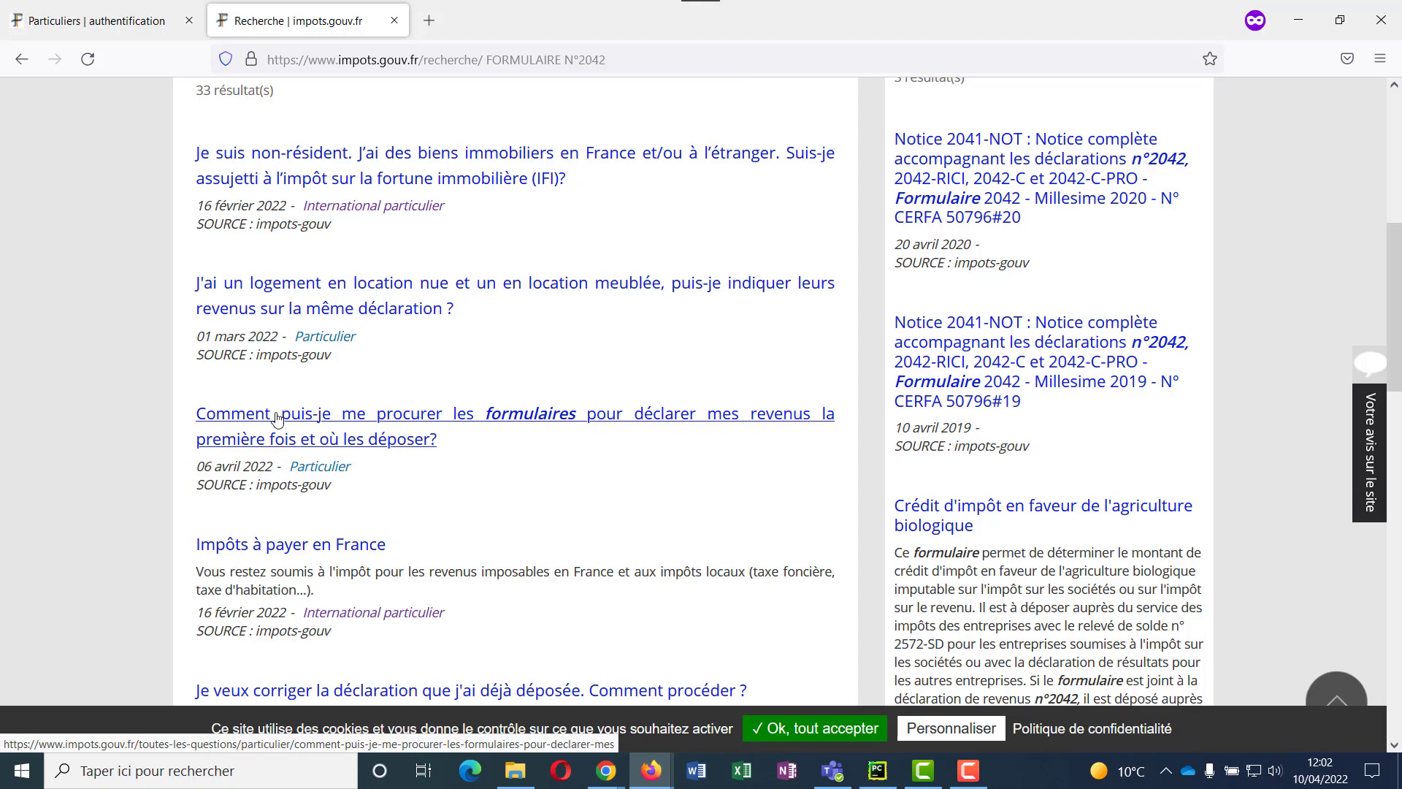
{"action": "left_click", "coordinate": [314, 419]}
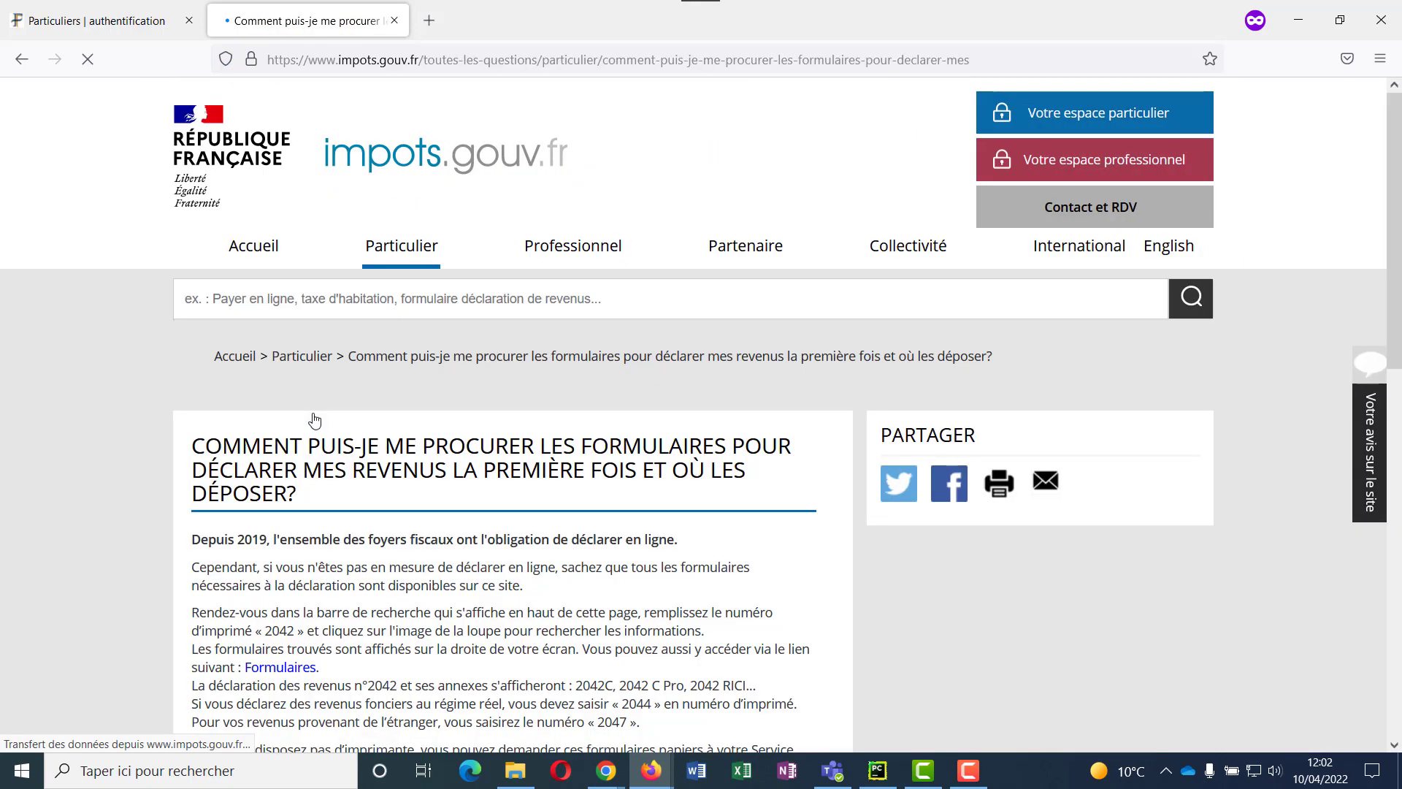
{"action": "scroll", "coordinate": [314, 418], "scroll_direction": "down", "scroll_amount": 6}
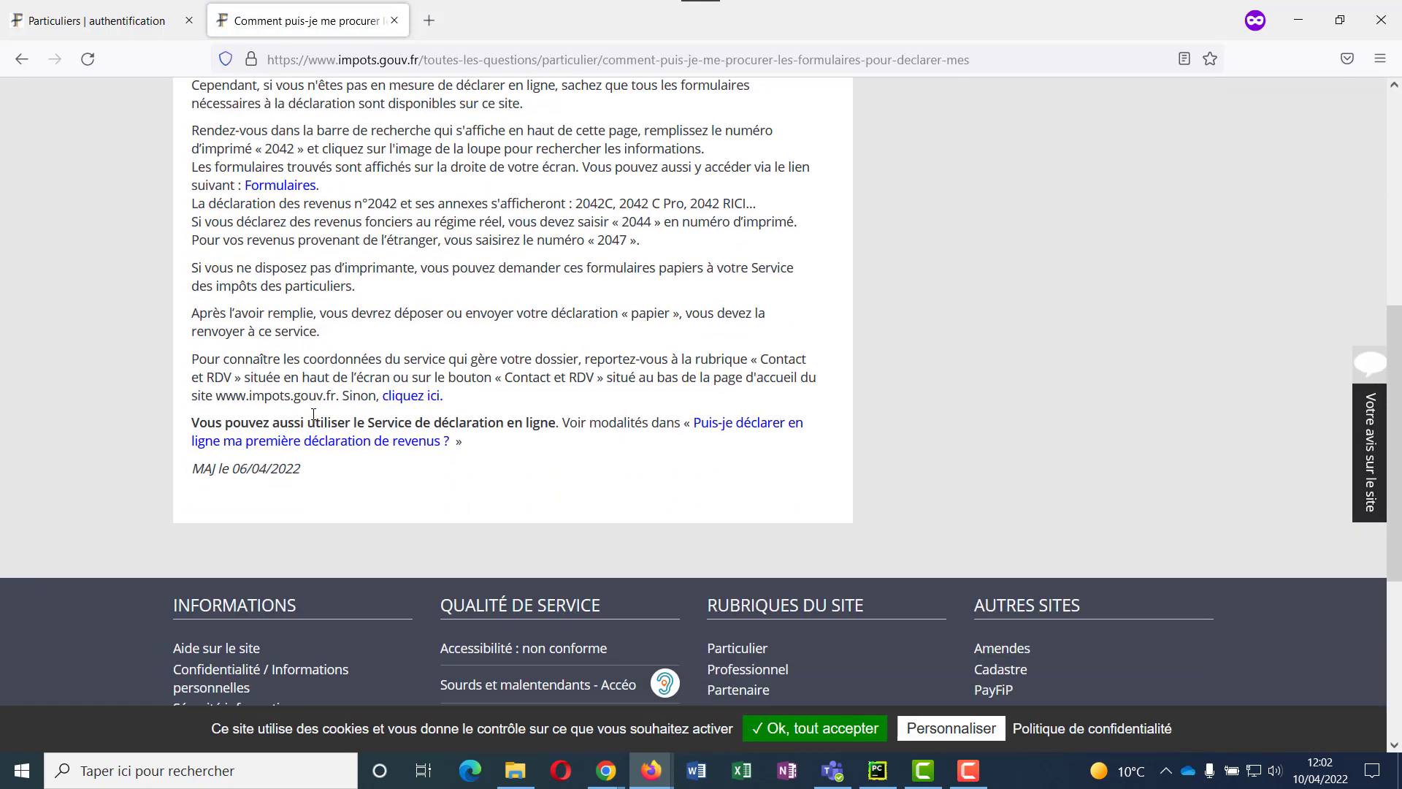
- Follow the guidance's Formulaires link and open the PDF Formulaire 2042 : Déclaration de revenus listed under Millésime 2021
{"action": "scroll", "coordinate": [280, 376], "scroll_direction": "up", "scroll_amount": 3}
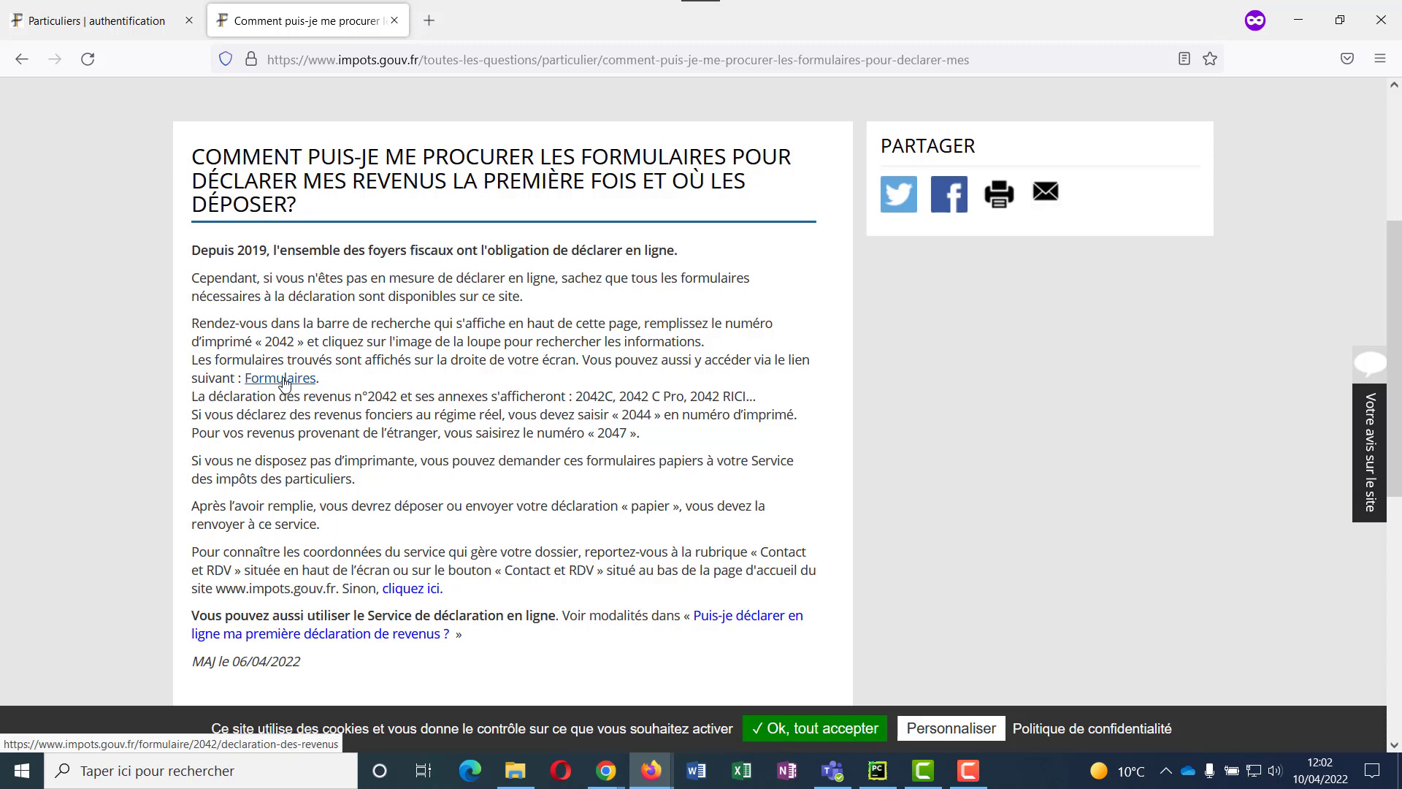
{"action": "left_click", "coordinate": [284, 378]}
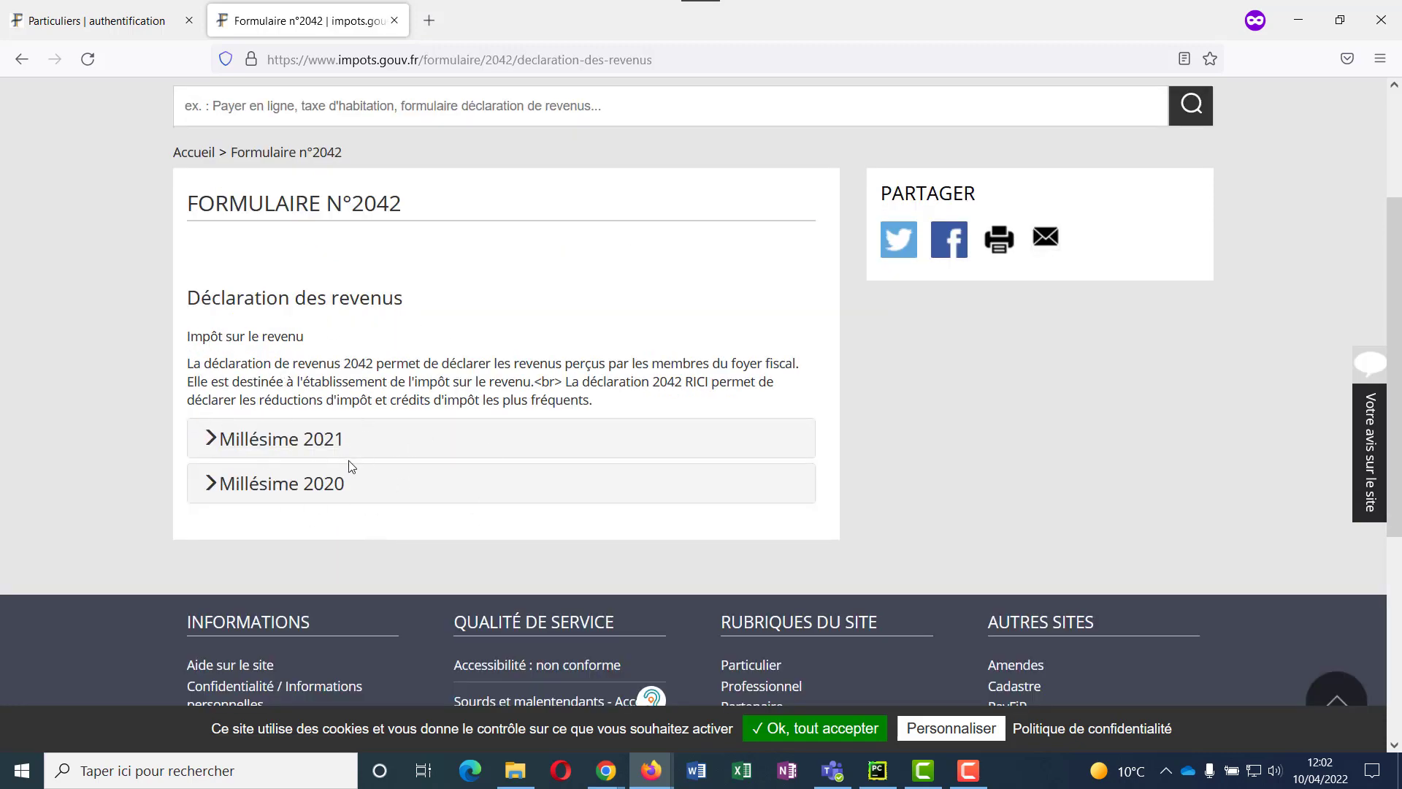
{"action": "left_click", "coordinate": [287, 444]}
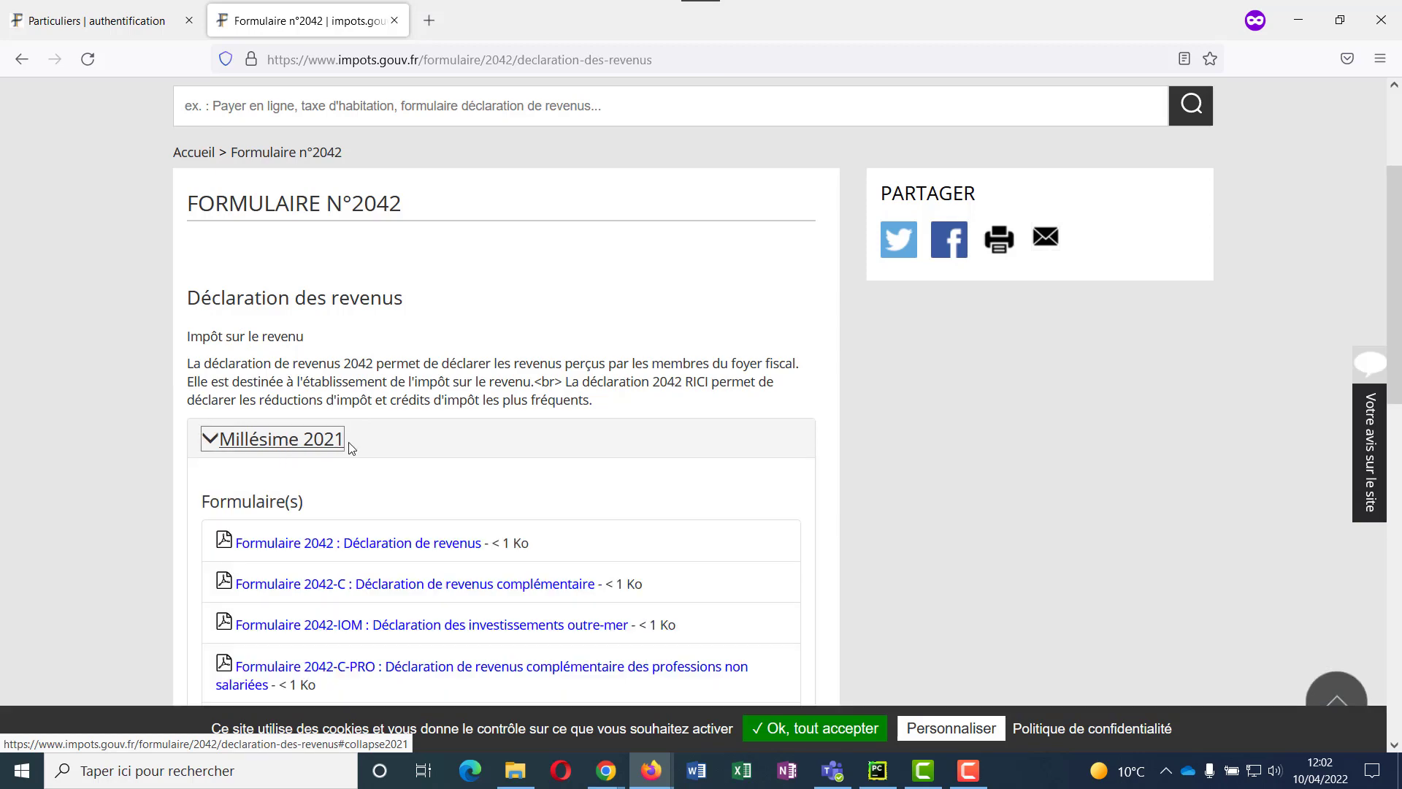
{"action": "scroll", "coordinate": [351, 436], "scroll_direction": "down", "scroll_amount": 3}
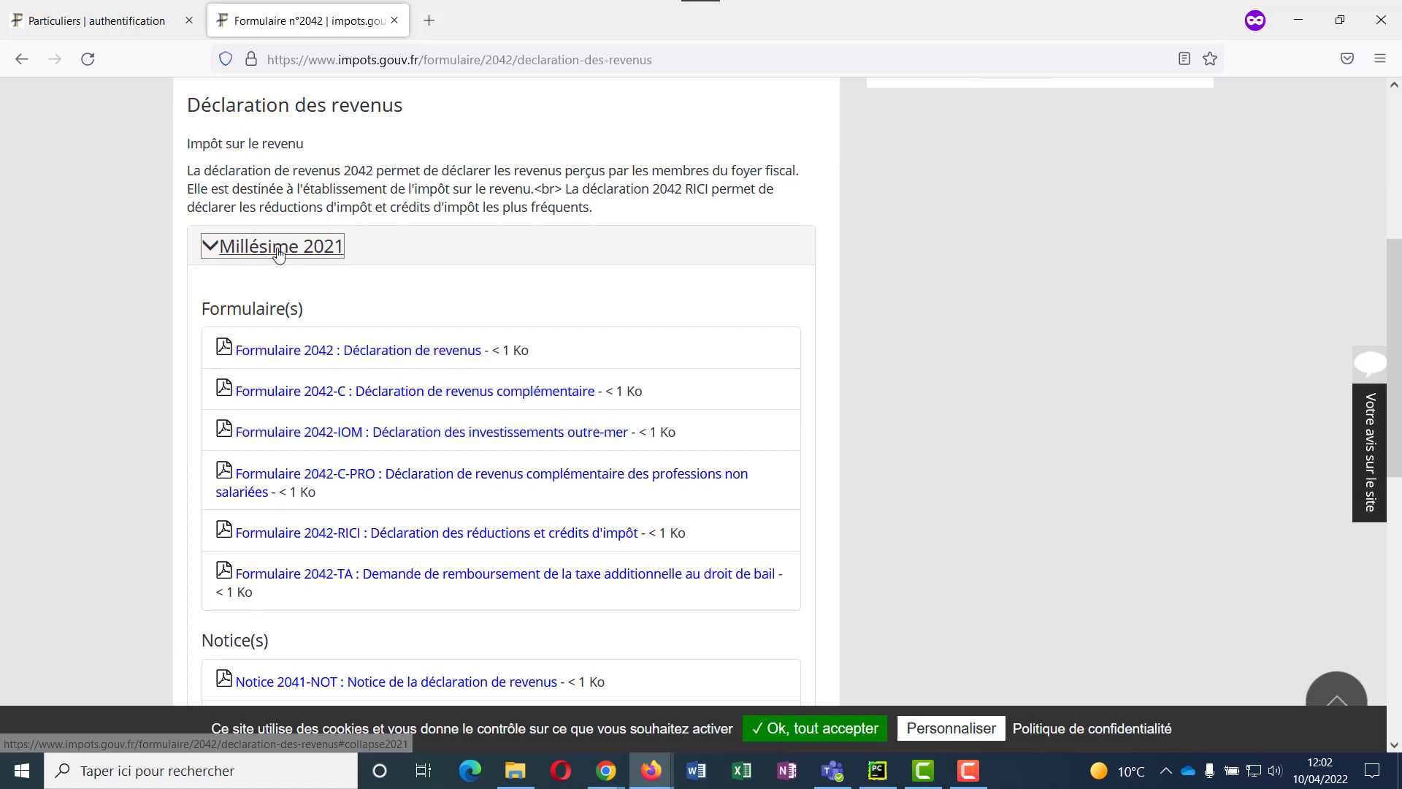
{"action": "left_click", "coordinate": [397, 353]}
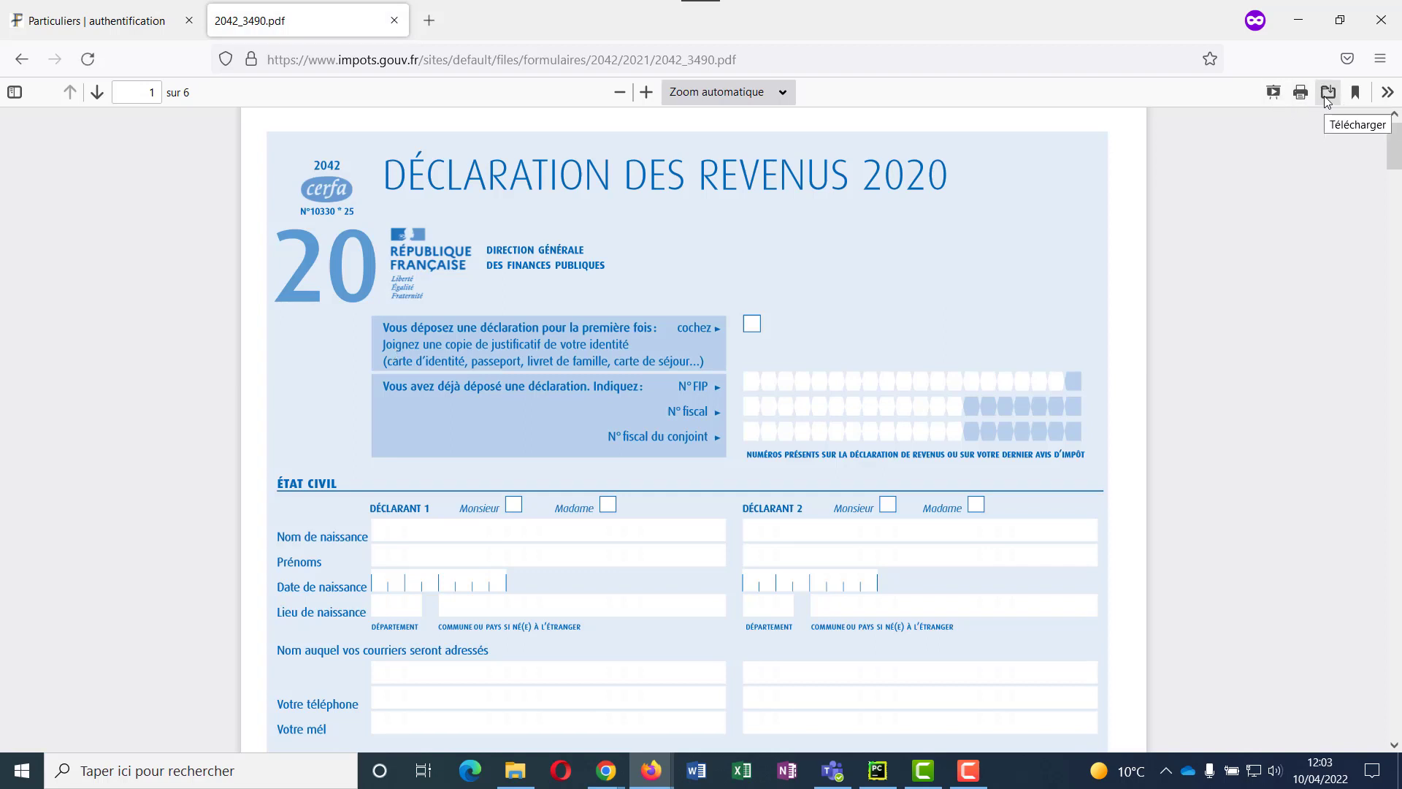
- Highlight the title Déclaration des revenus 2020 on the form and return to the Particuliers authentication page
{"action": "left_click_drag", "start_coordinate": [465, 170], "coordinate": [944, 182]}
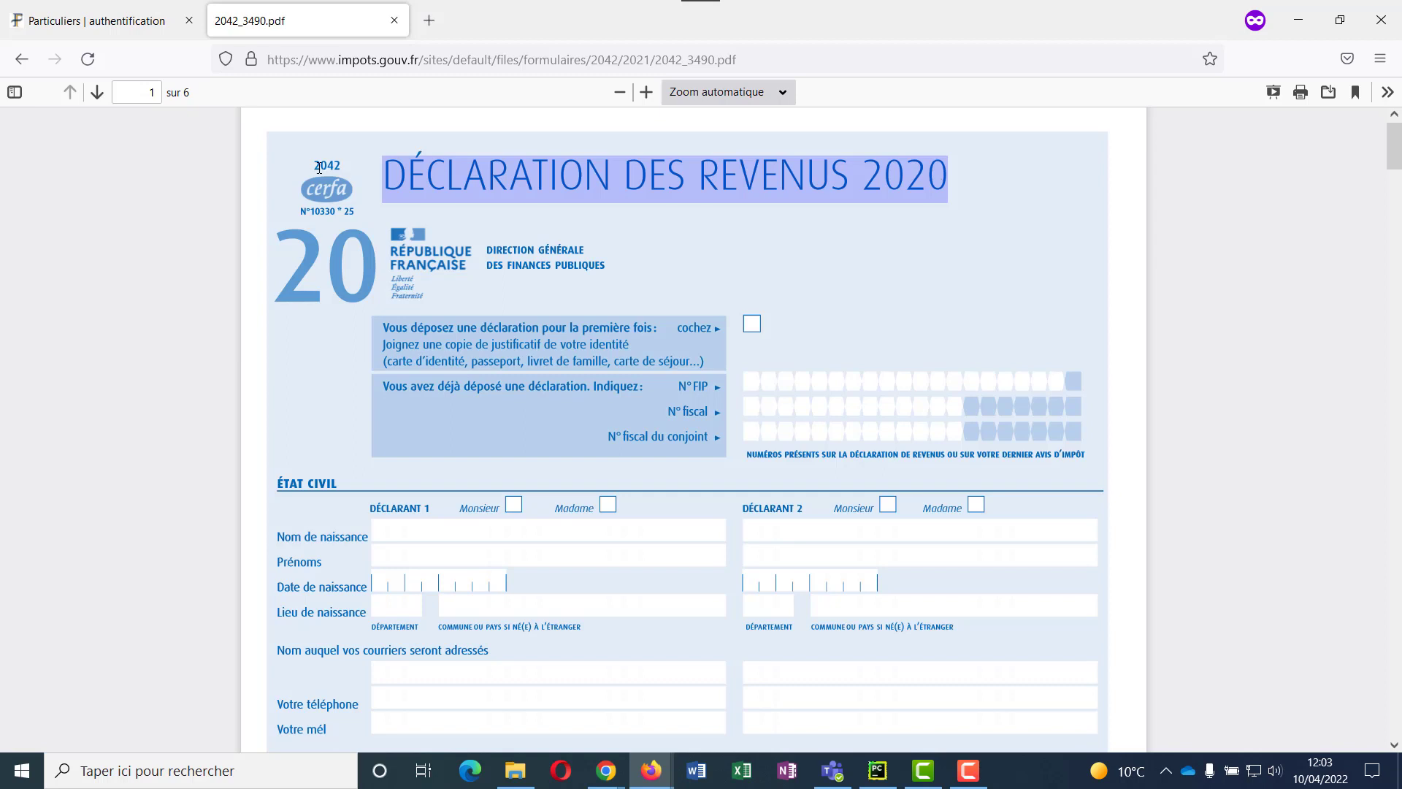
{"action": "left_click", "coordinate": [100, 30]}
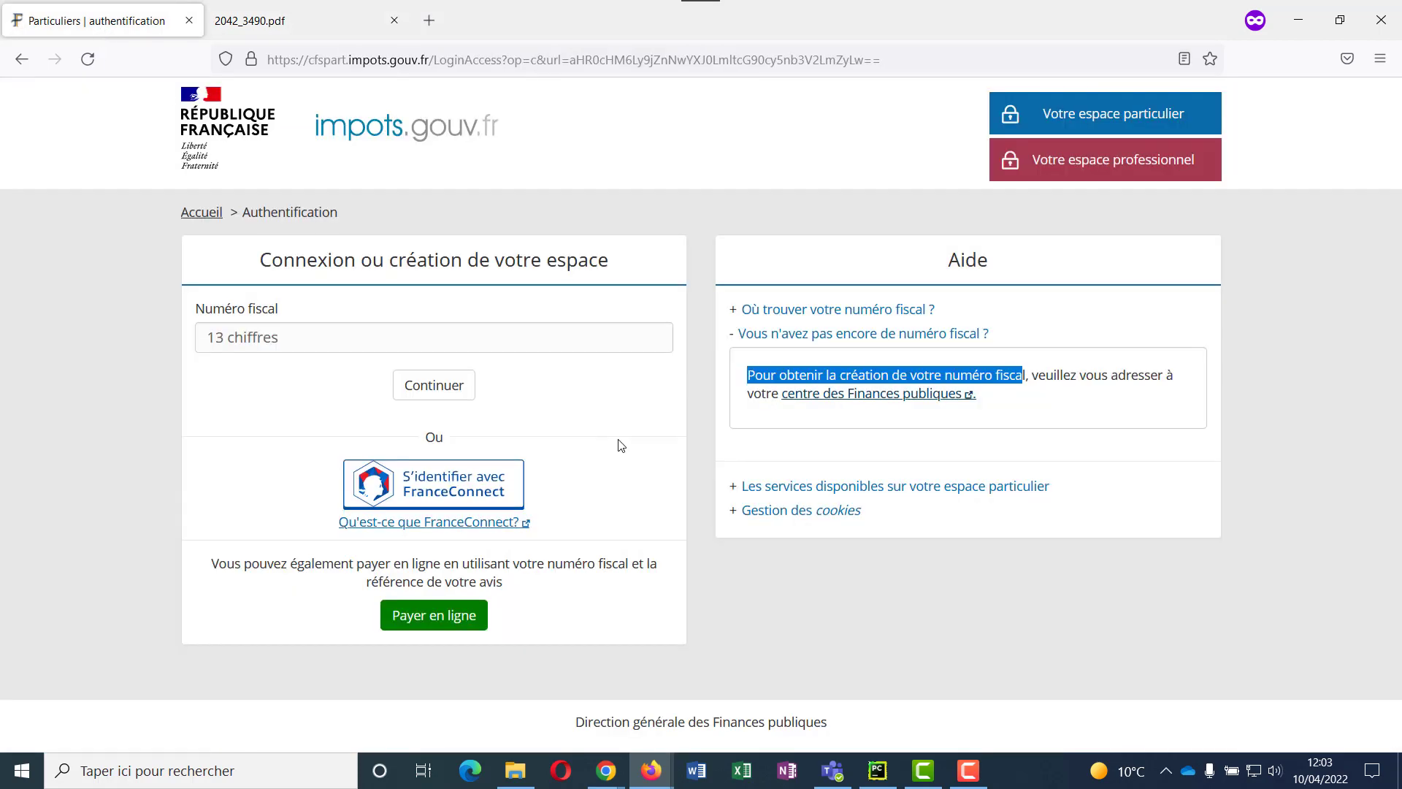